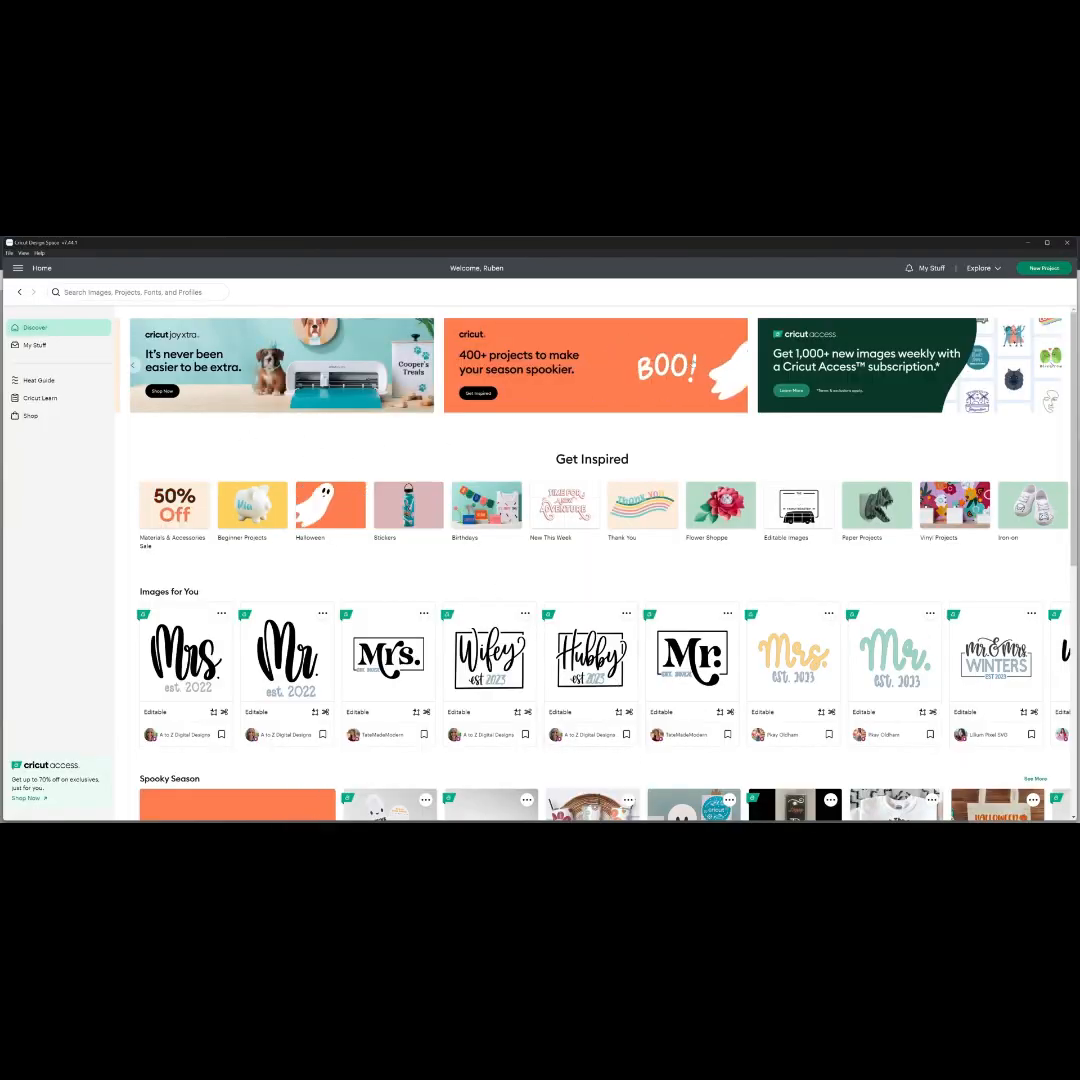
# - Start a new project, add the uploaded RIL logo, and move it near the middle of the canvas
pyautogui.click(1030, 267)
pyautogui.click(552, 284)
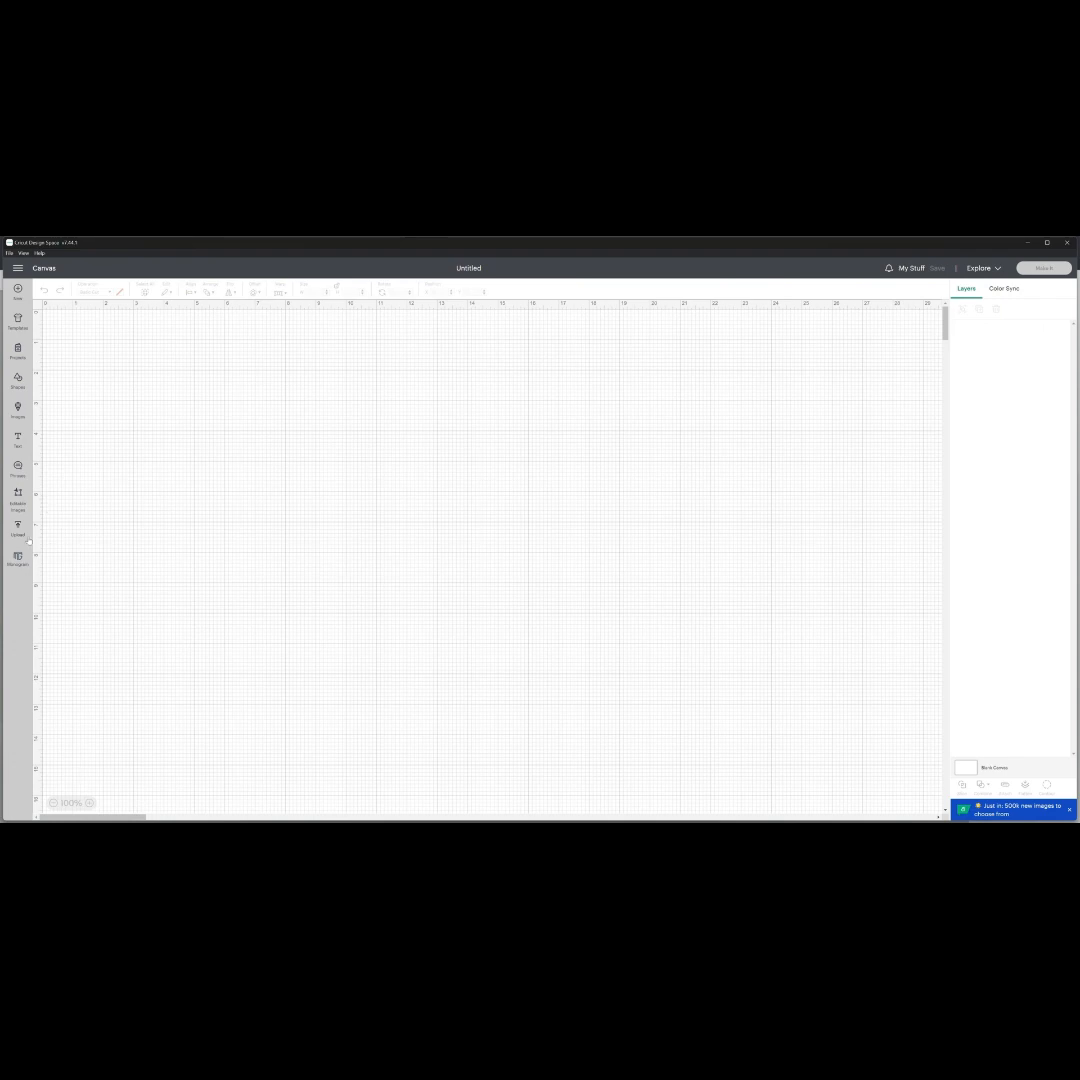
pyautogui.click(17, 528)
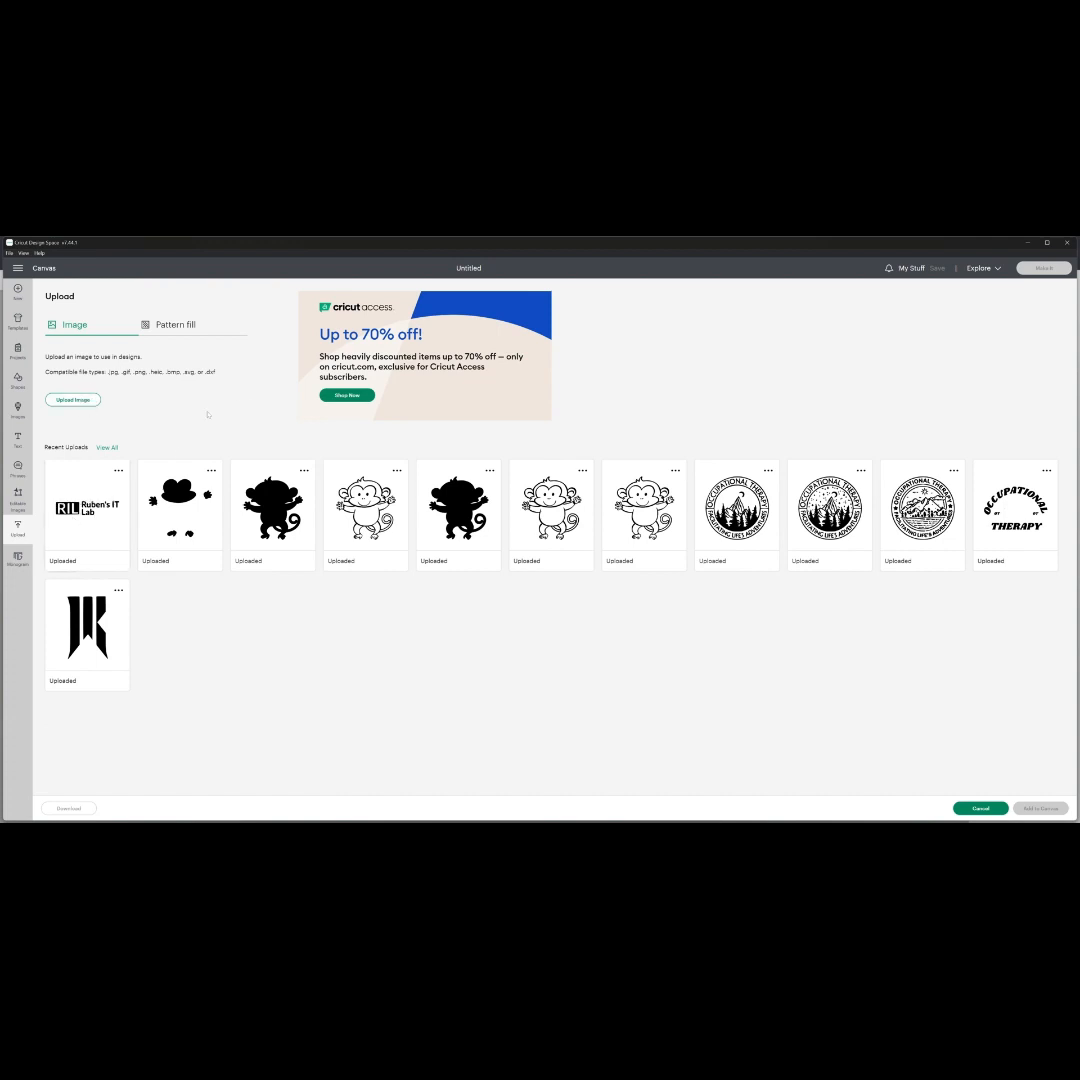
pyautogui.click(96, 522)
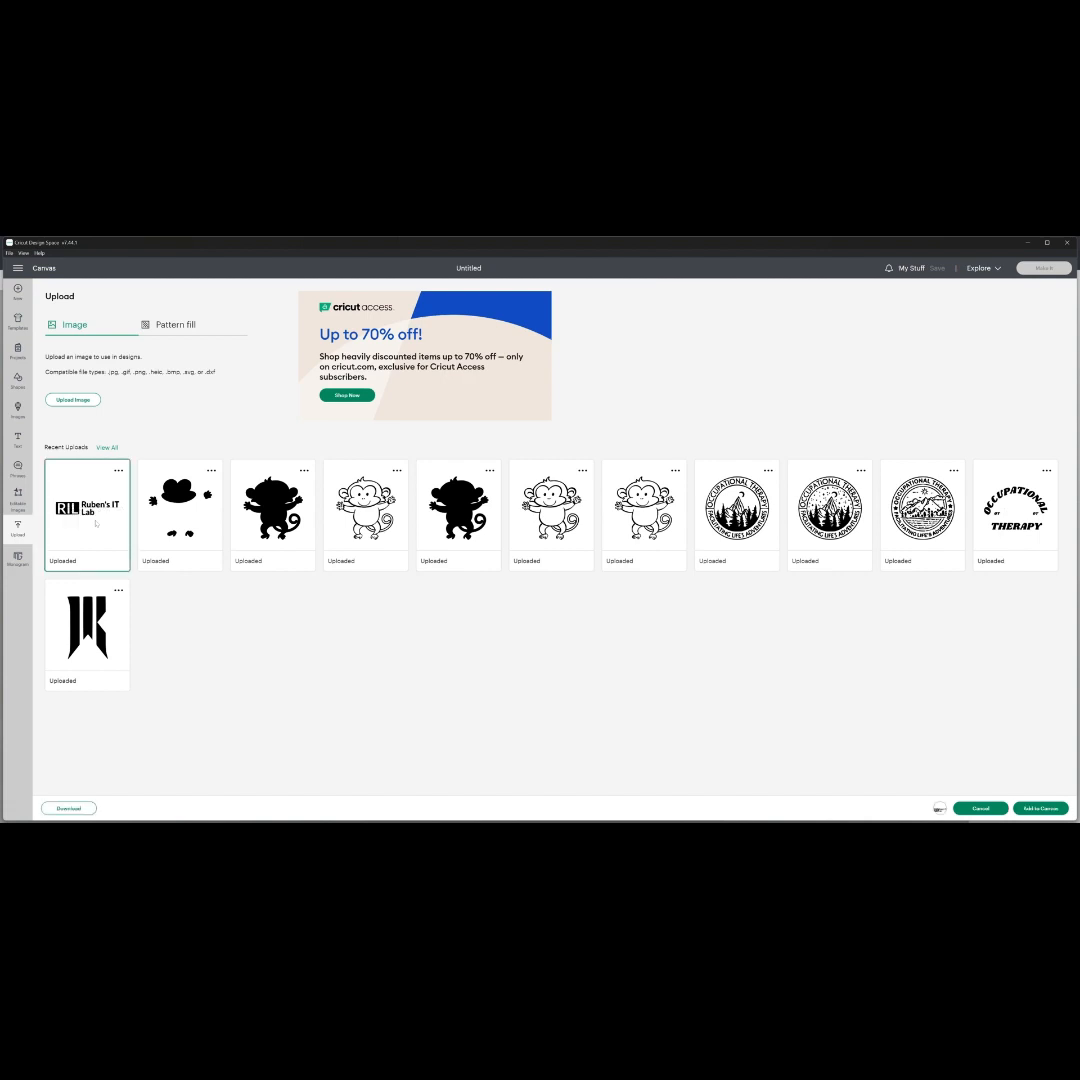
pyautogui.click(1030, 809)
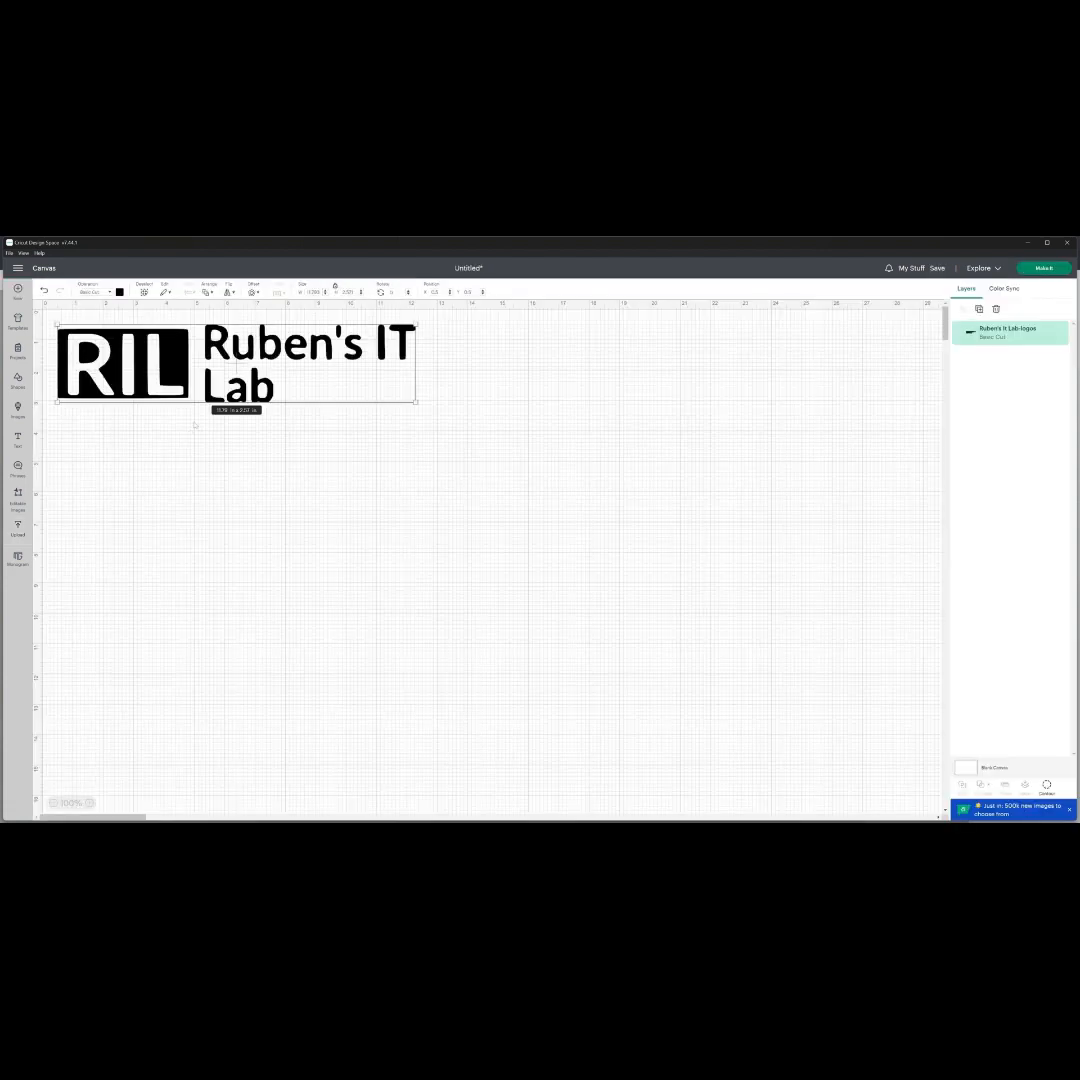
pyautogui.moveTo(179, 356); pyautogui.dragTo(399, 533)
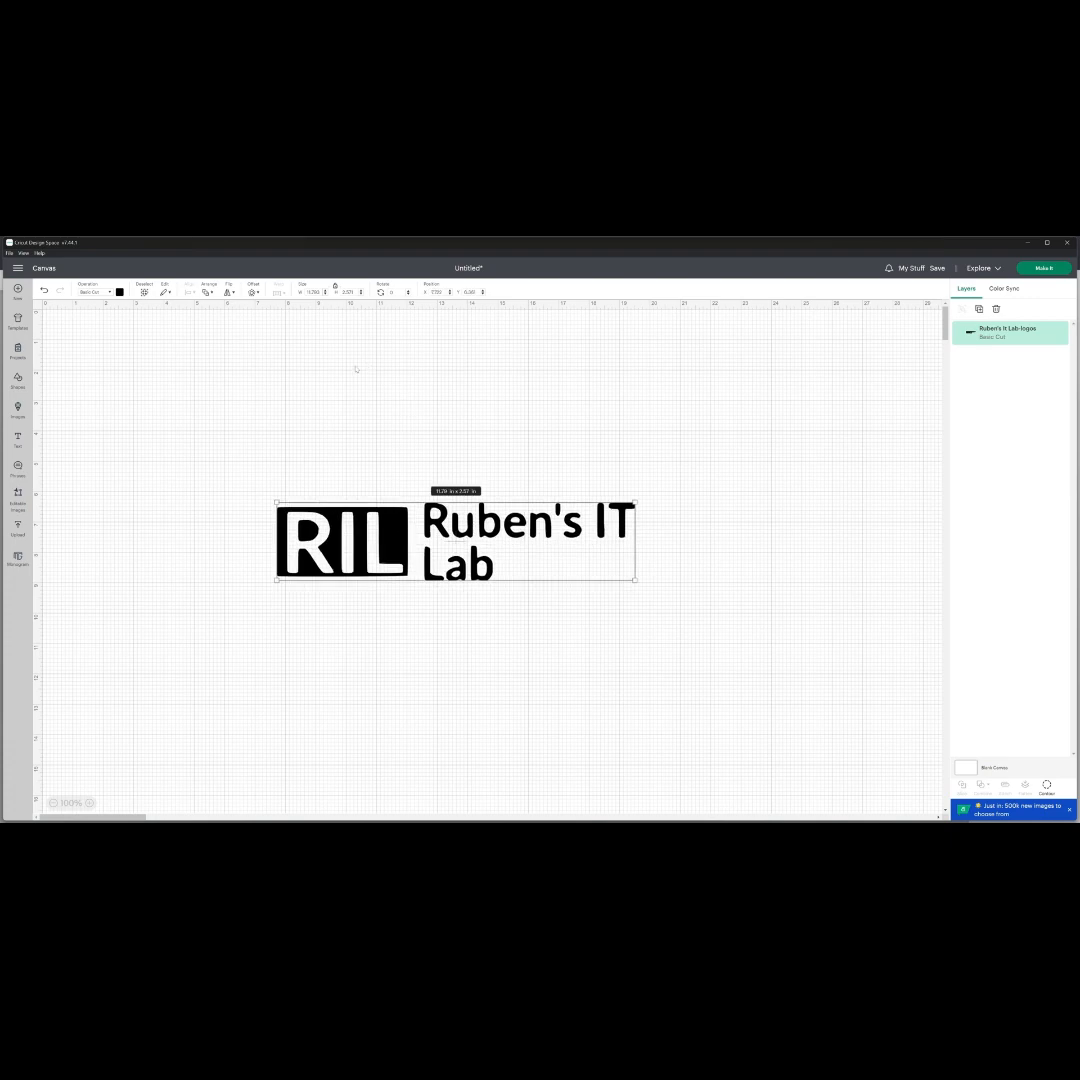
# - Apply a rounded-corner offset of 0.431 in around the RIL logo
pyautogui.click(254, 292)
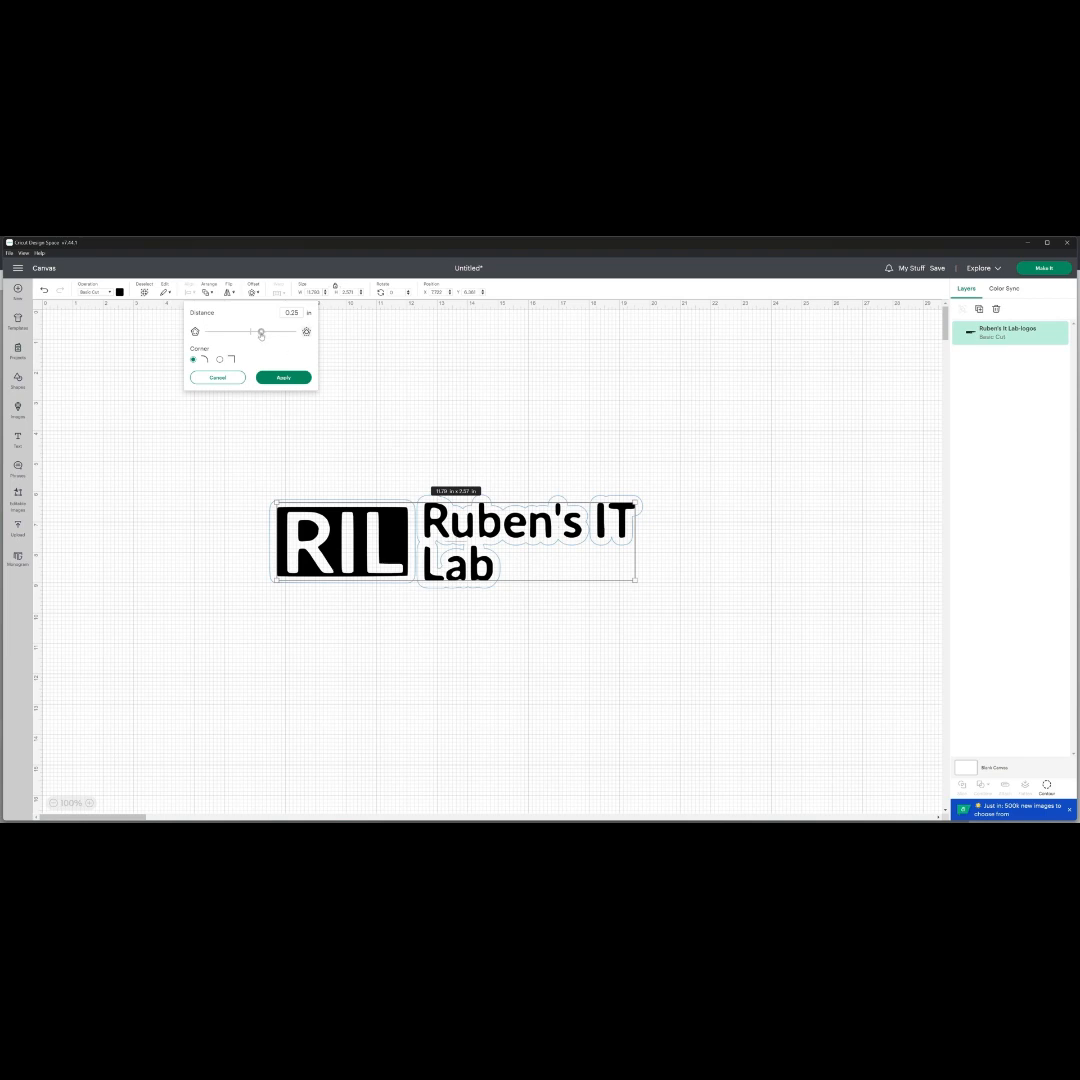
pyautogui.moveTo(261, 334); pyautogui.dragTo(269, 334)
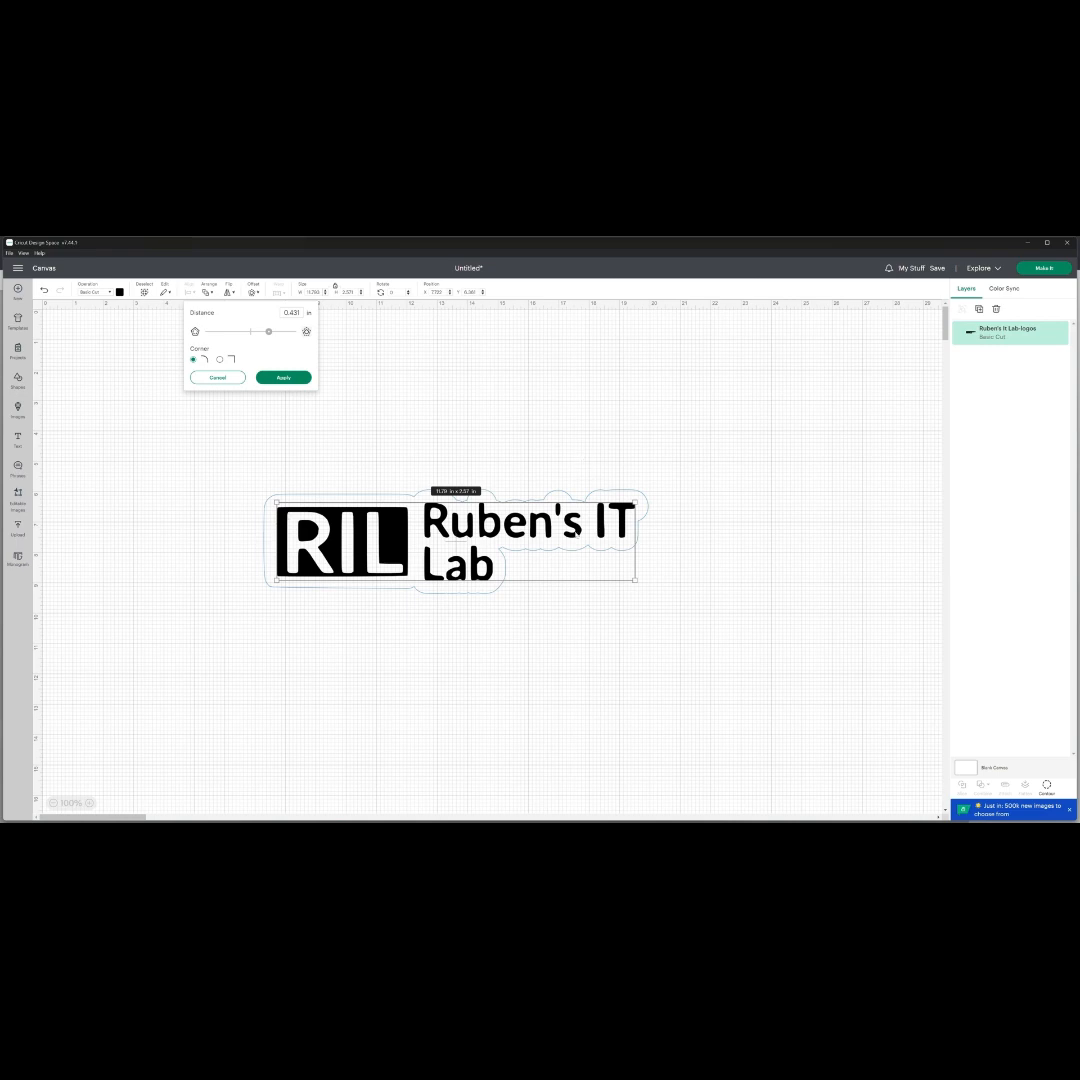
pyautogui.click(283, 377)
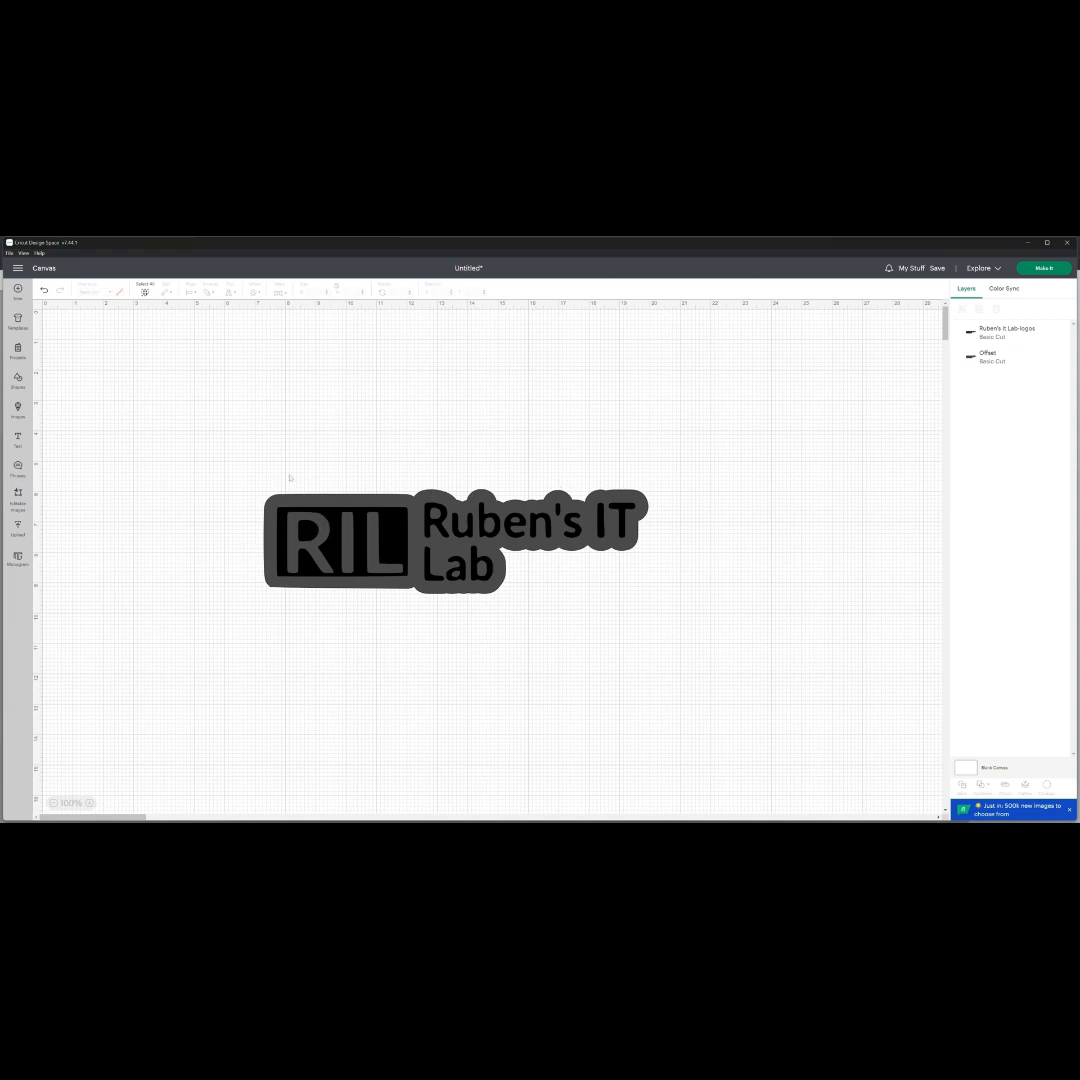
# - Capture a screenshot of the offset logo with Snipping Tool and save it as a PNG in the Downloads folder
pyautogui.press('super+shift+s')
pyautogui.moveTo(202, 405); pyautogui.dragTo(699, 677)
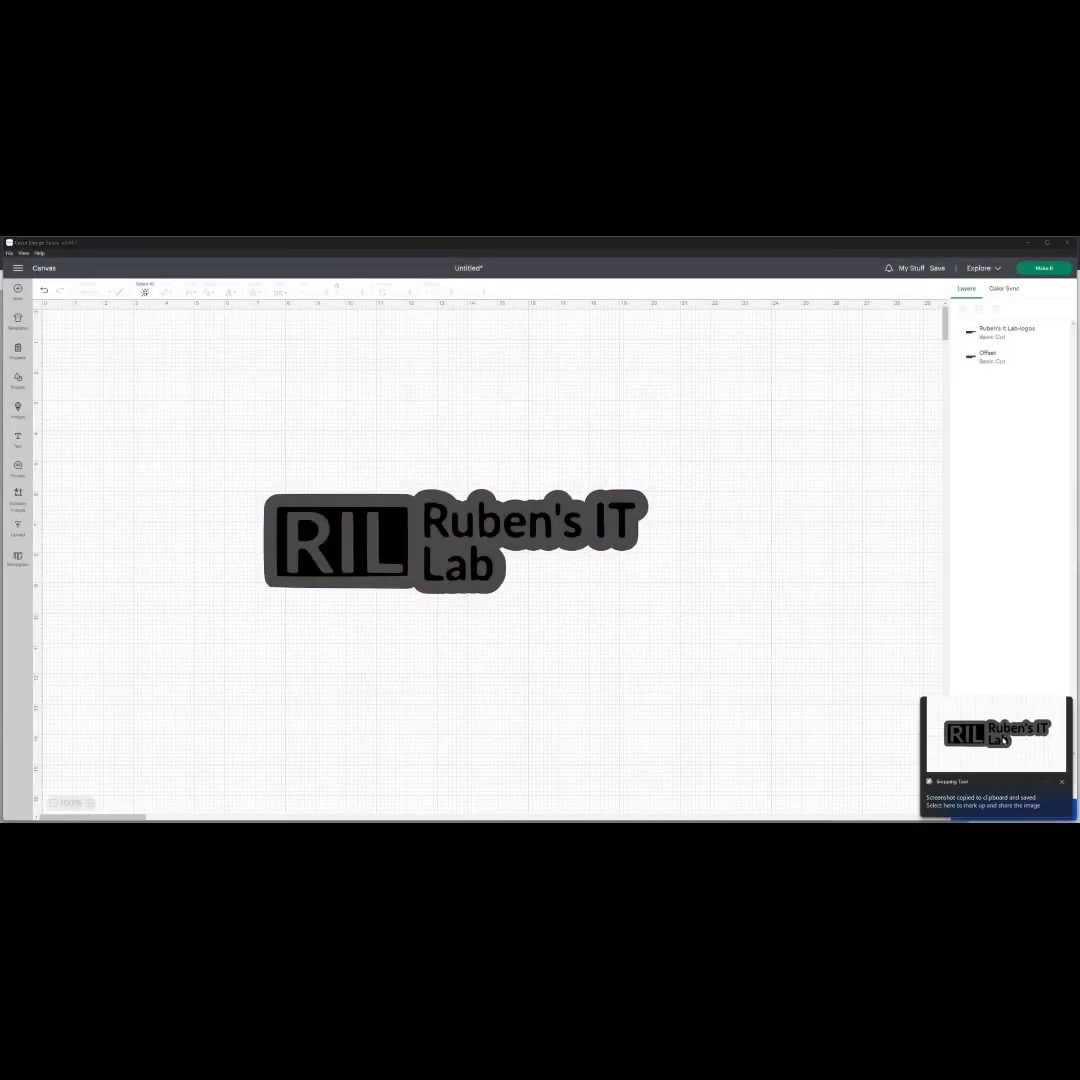
pyautogui.click(990, 790)
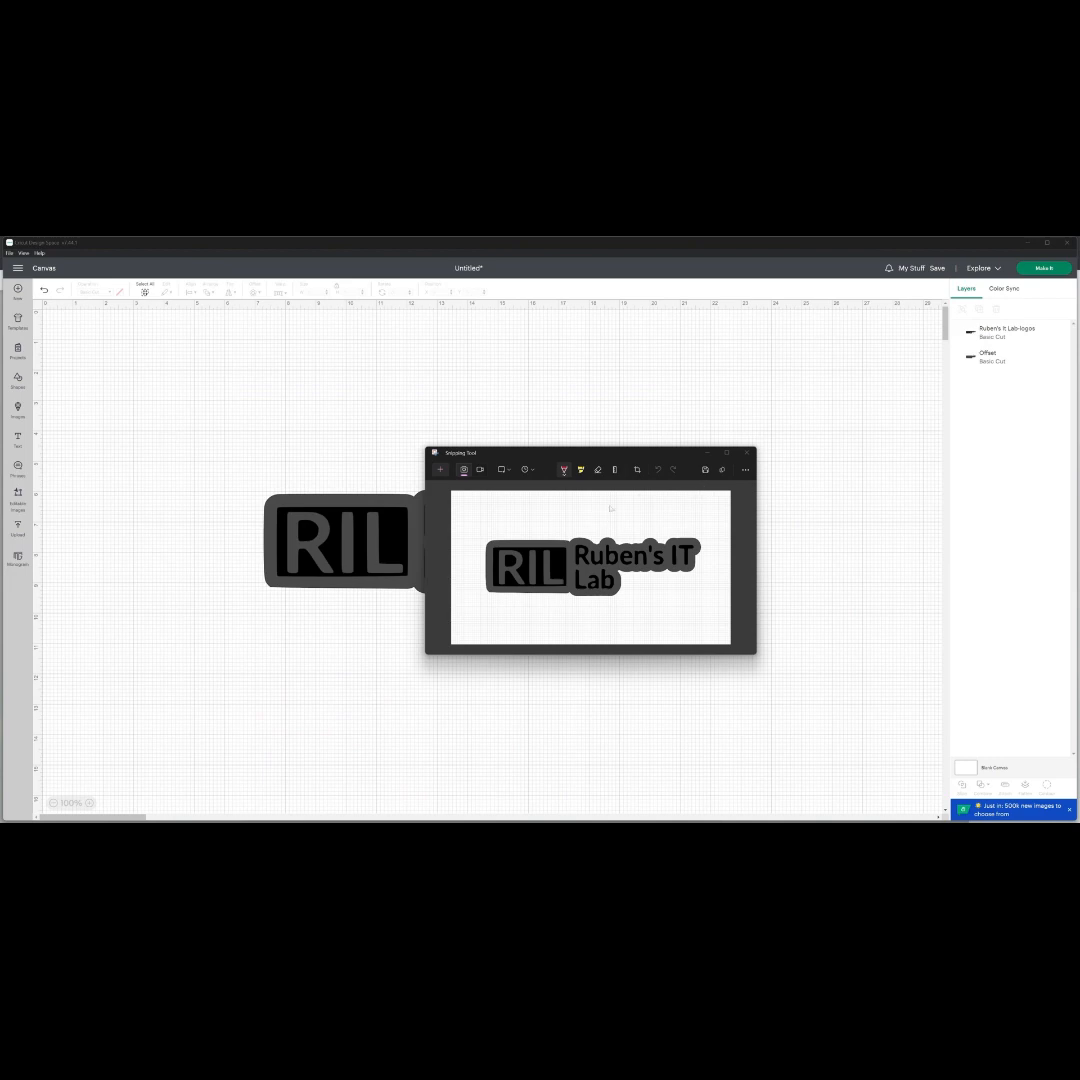
pyautogui.click(705, 469)
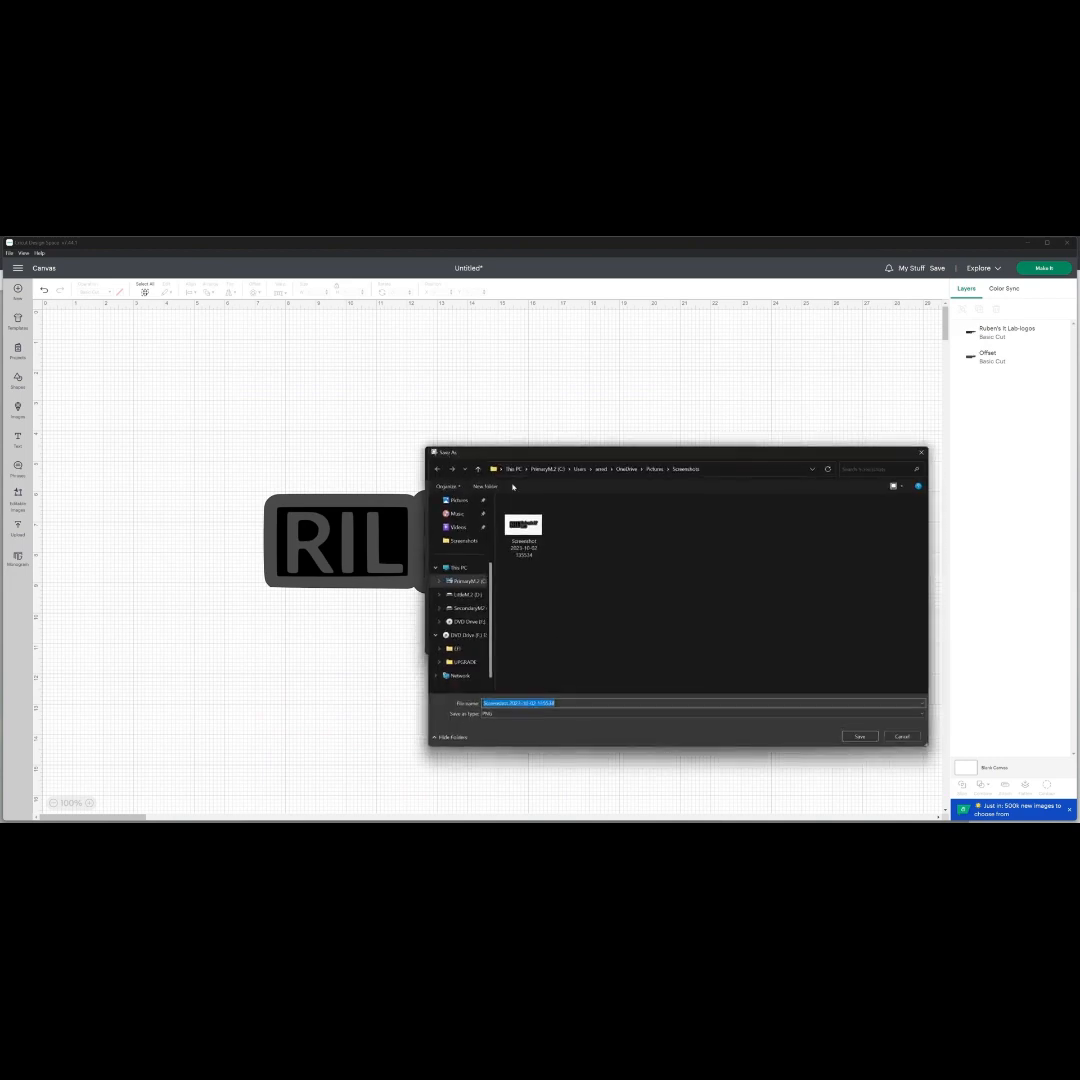
pyautogui.click(463, 570)
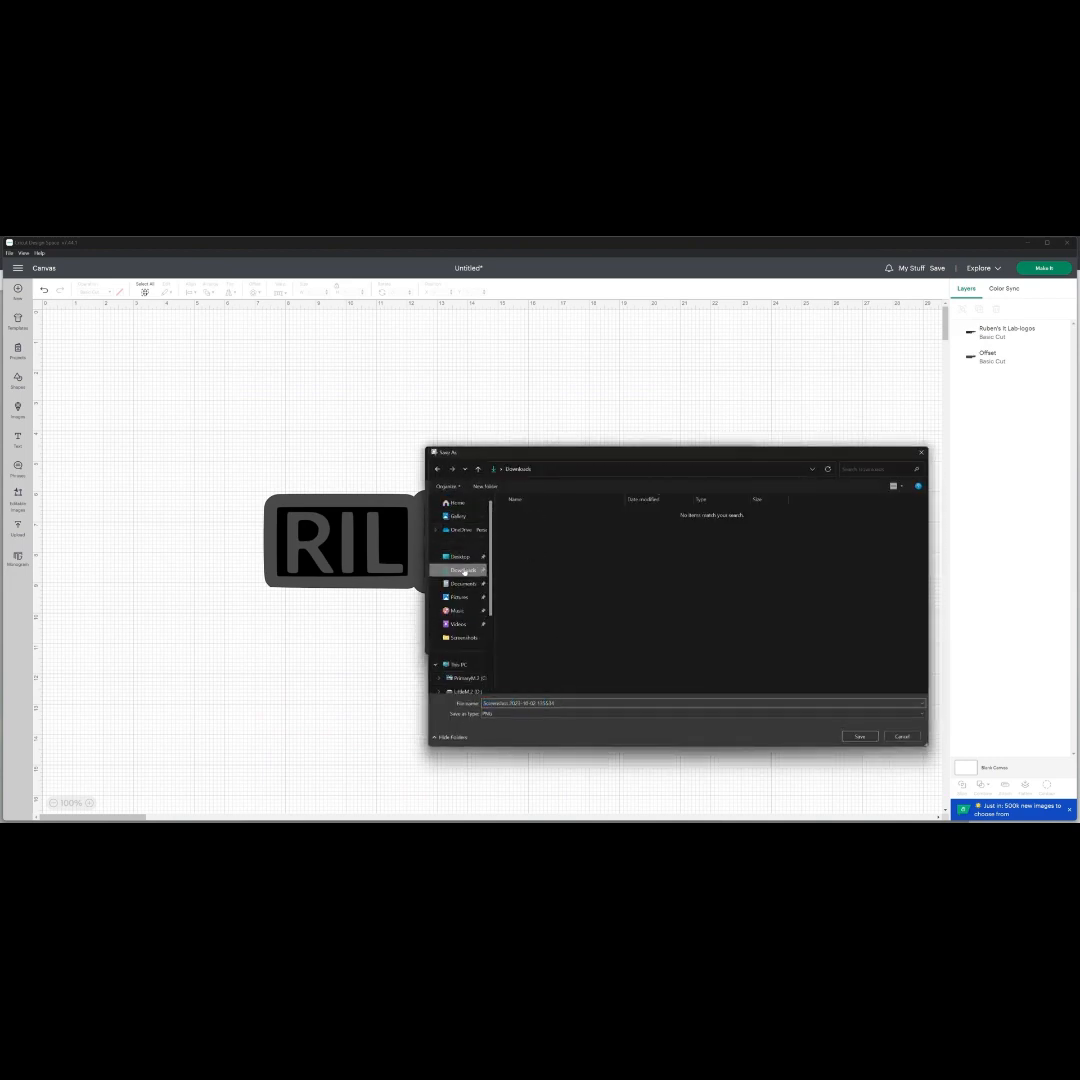
pyautogui.click(860, 737)
pyautogui.click(746, 451)
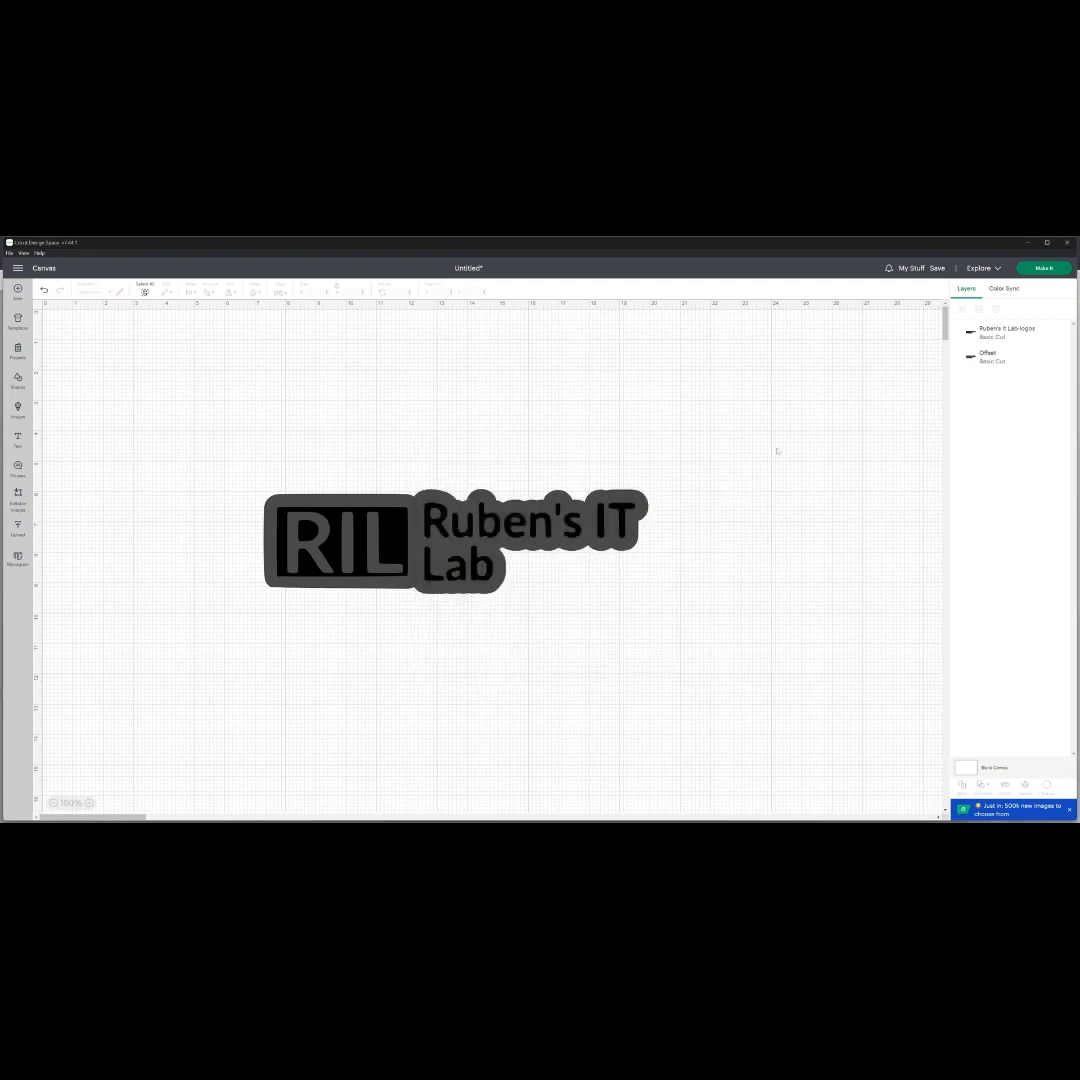
# - Switch to File Explorer's Downloads folder and open the saved logo screenshot in Paint 3D
pyautogui.click(606, 832)
pyautogui.click(381, 603)
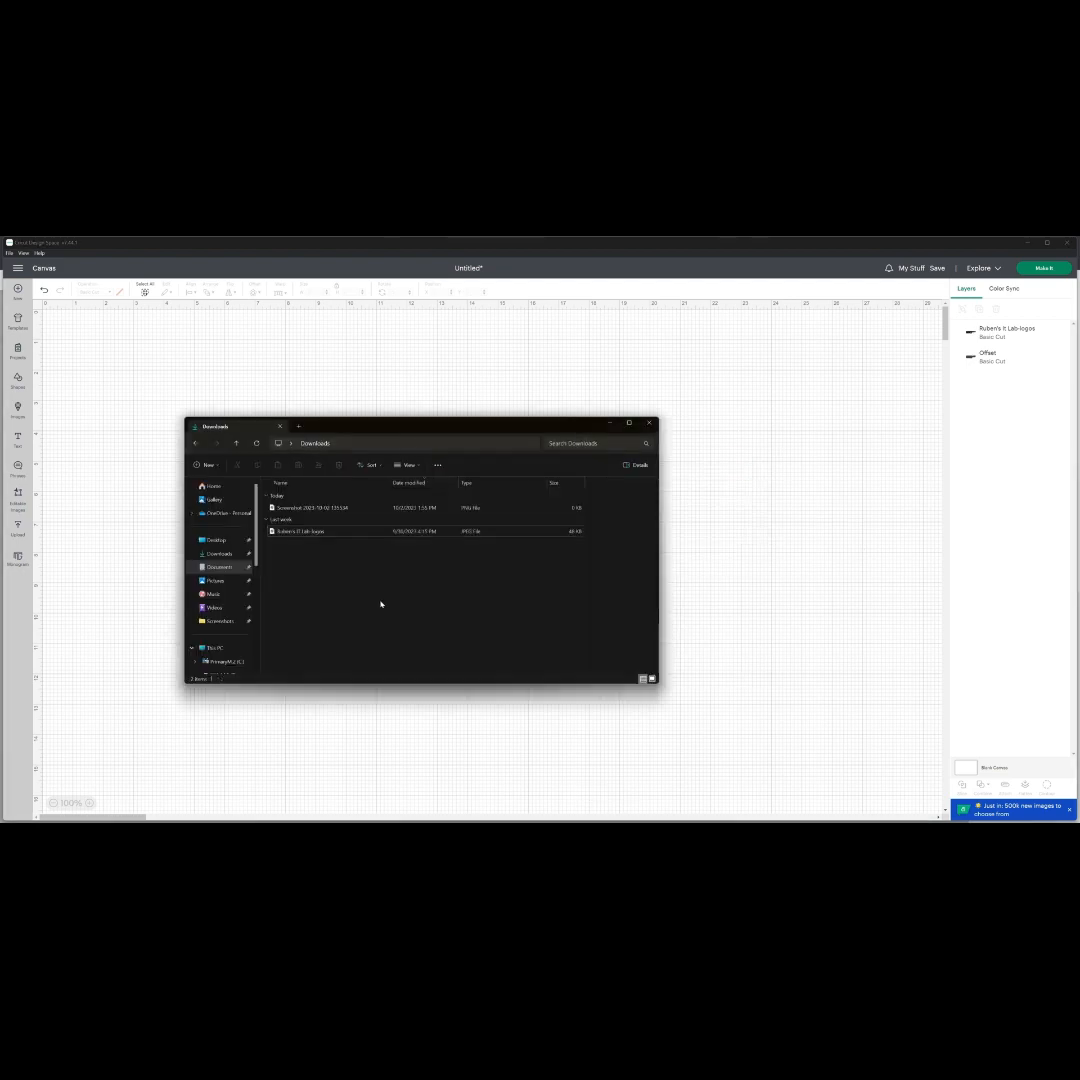
pyautogui.click(350, 510)
pyautogui.rightClick(351, 510)
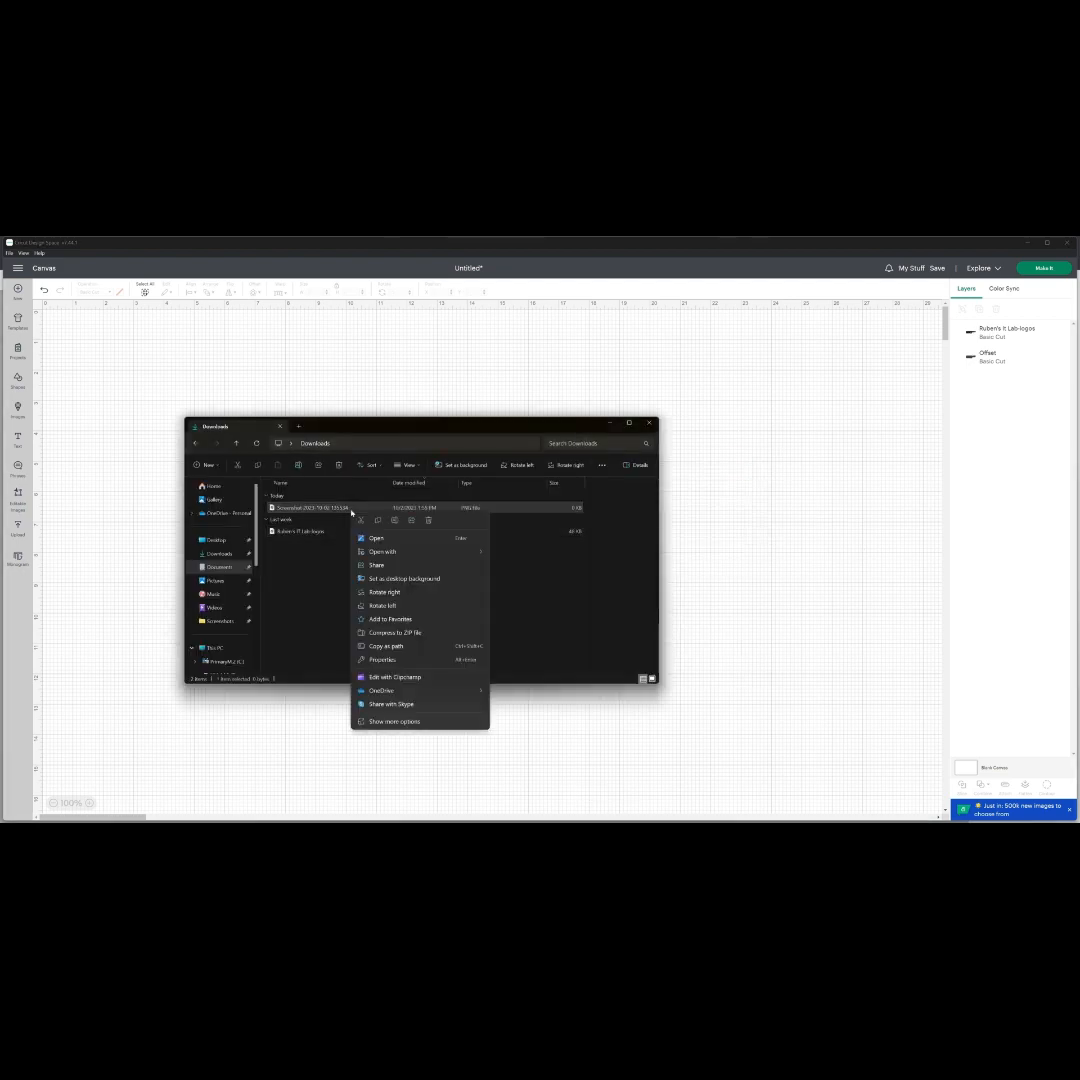
pyautogui.moveTo(423, 552)
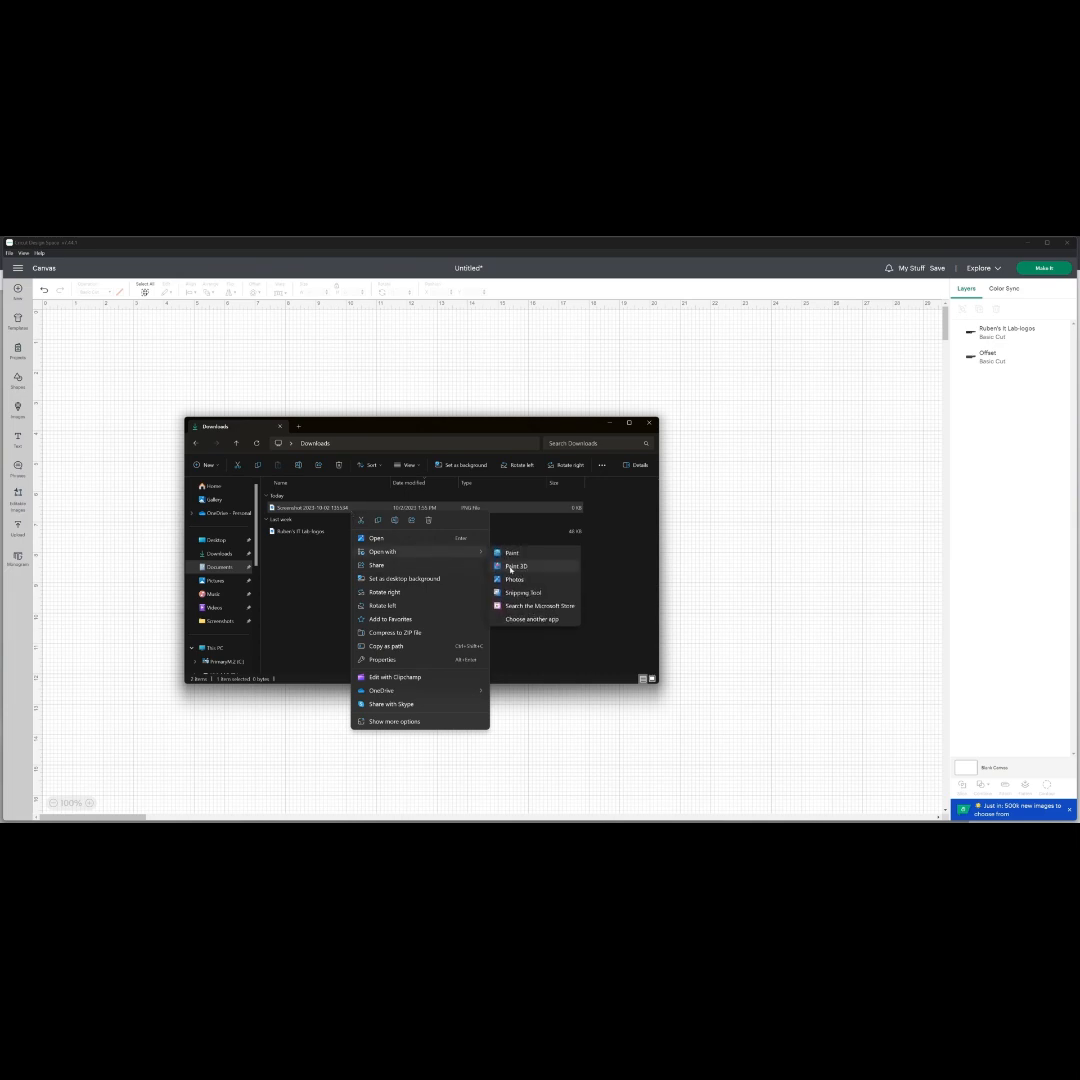
pyautogui.click(516, 566)
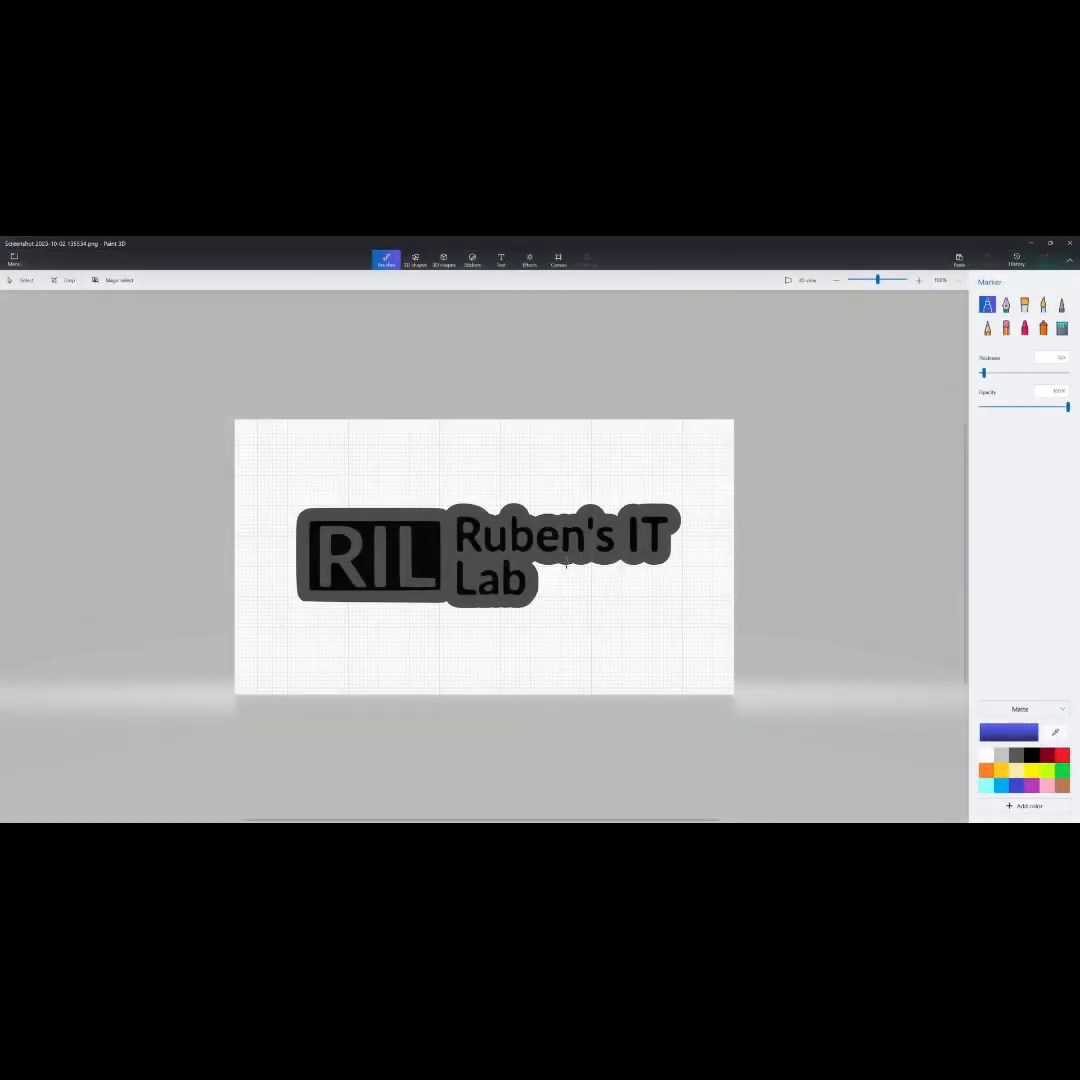
# - Fill the grey RIL letters, the offset border and the enclosed letter gaps with black to form a solid silhouette
pyautogui.click(1061, 327)
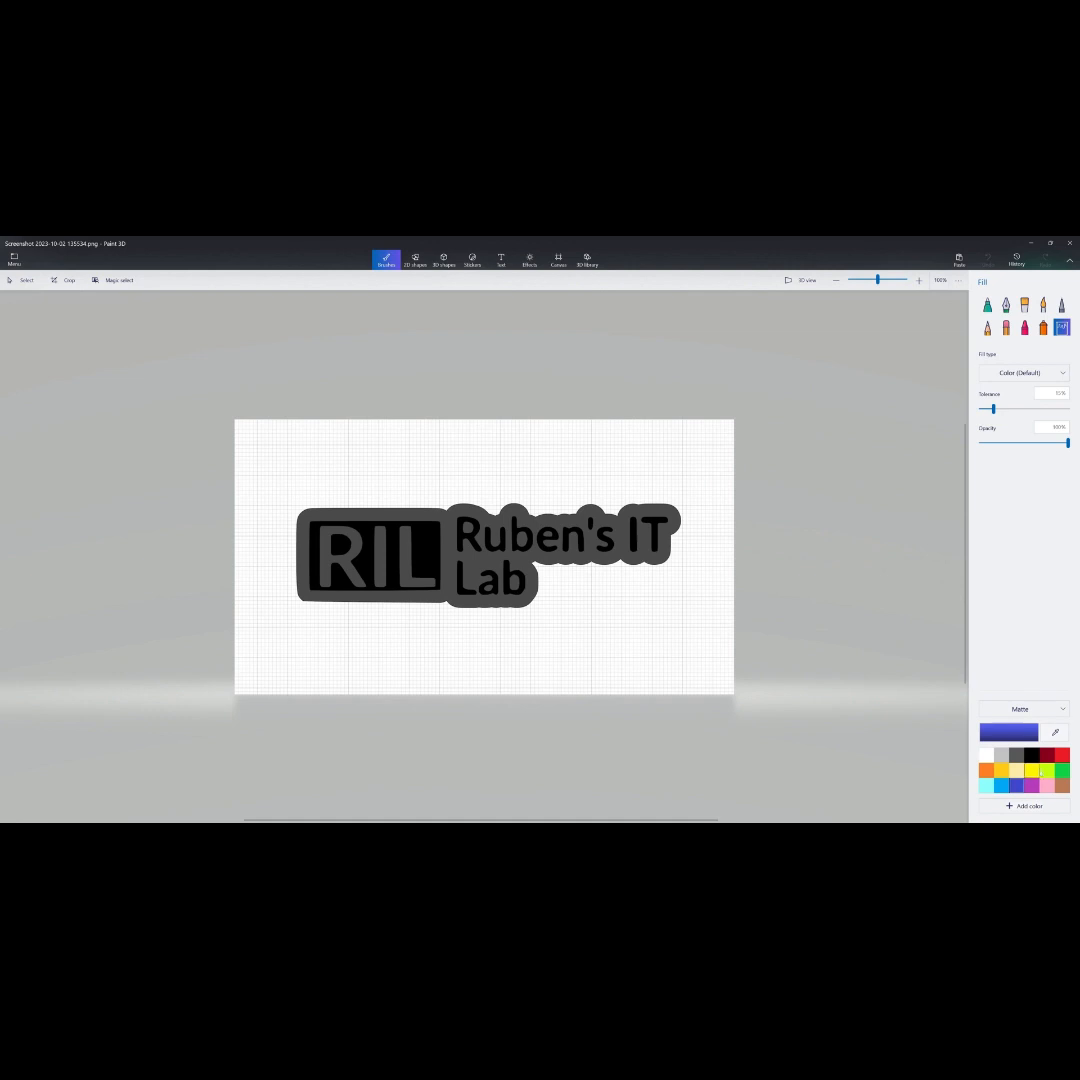
pyautogui.click(1032, 756)
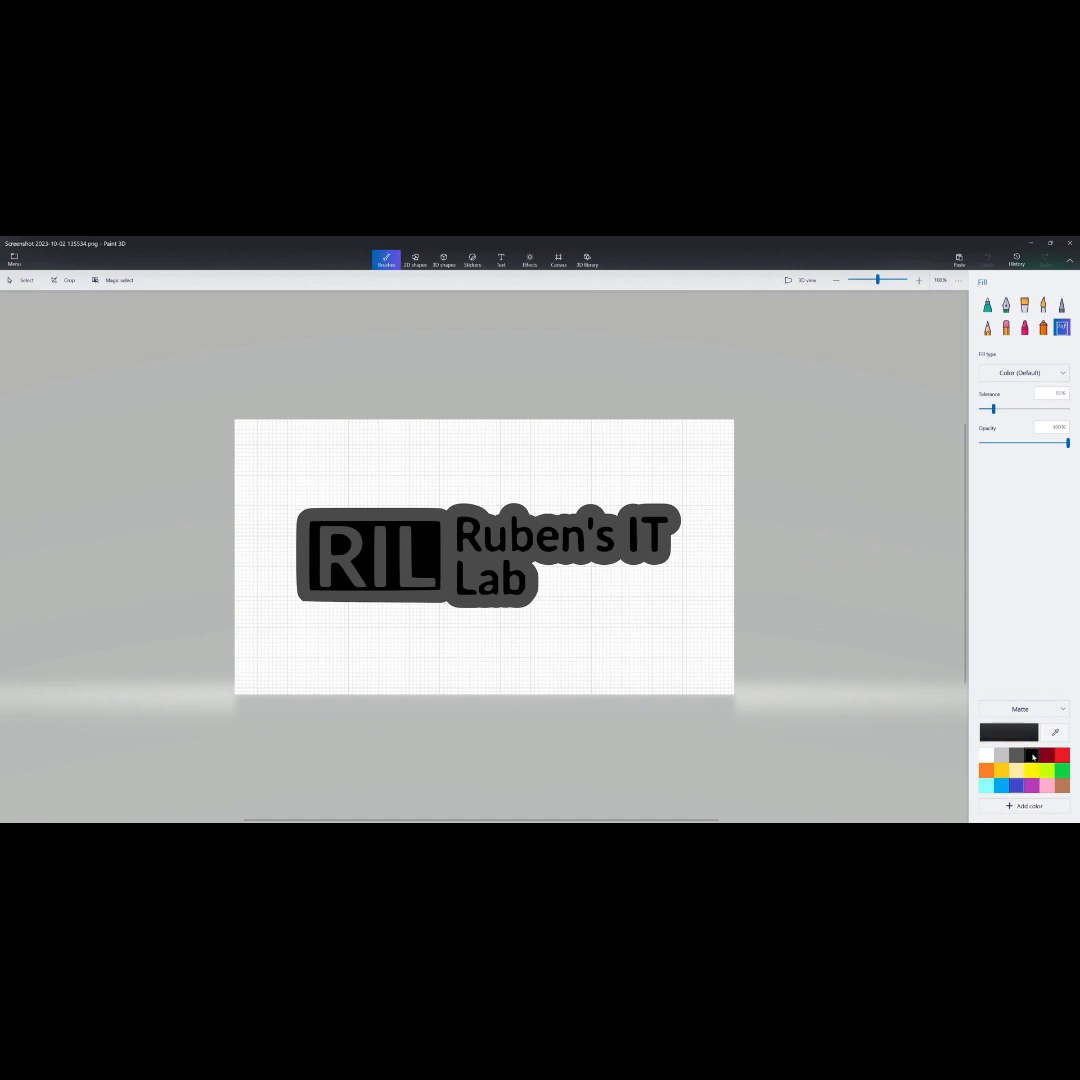
pyautogui.click(348, 565)
pyautogui.click(381, 557)
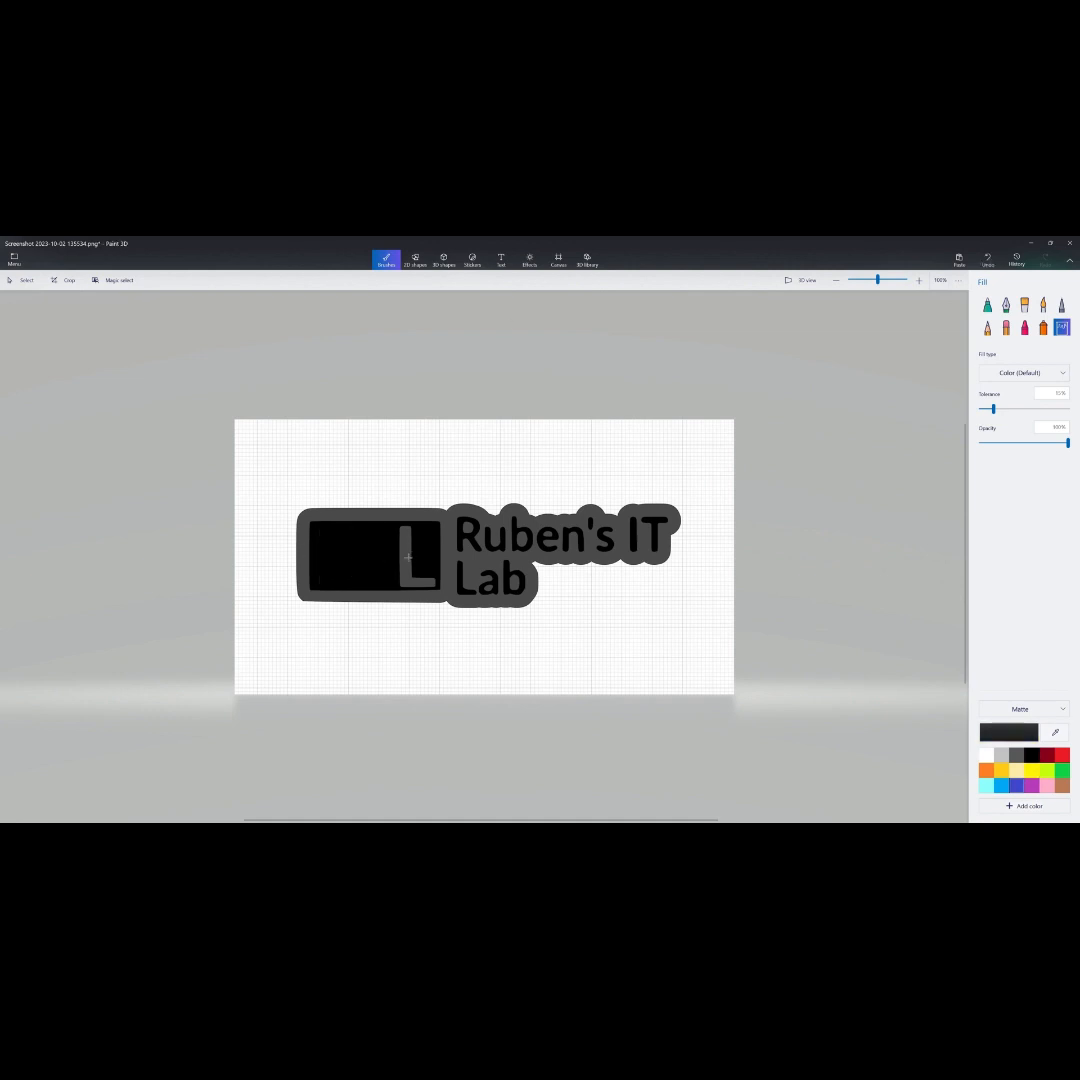
pyautogui.click(407, 557)
pyautogui.click(452, 551)
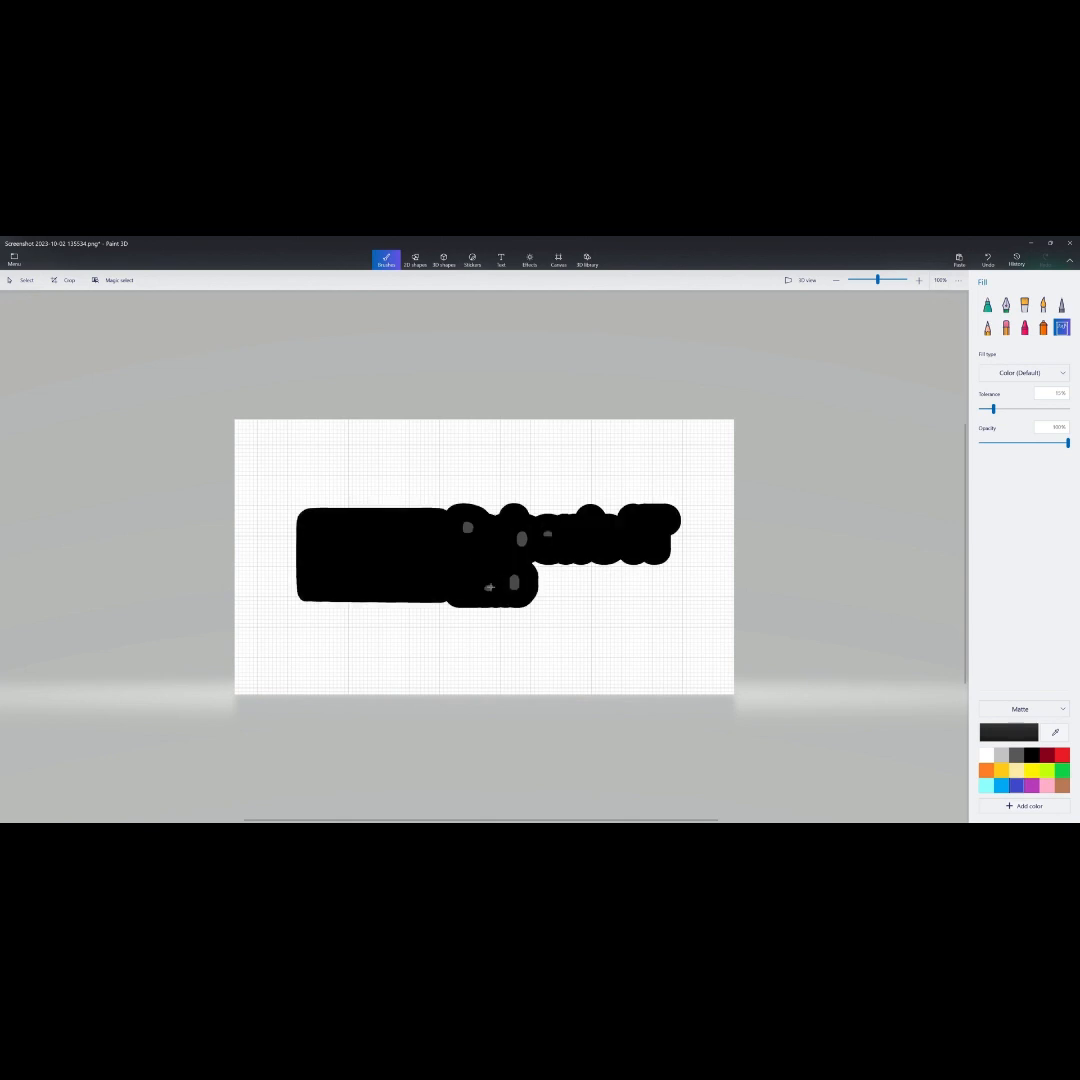
pyautogui.click(493, 583)
pyautogui.click(515, 579)
pyautogui.click(522, 540)
pyautogui.click(548, 535)
# - Fill the gridded background around the silhouette with white, and save the image before closing Paint 3D
pyautogui.click(986, 755)
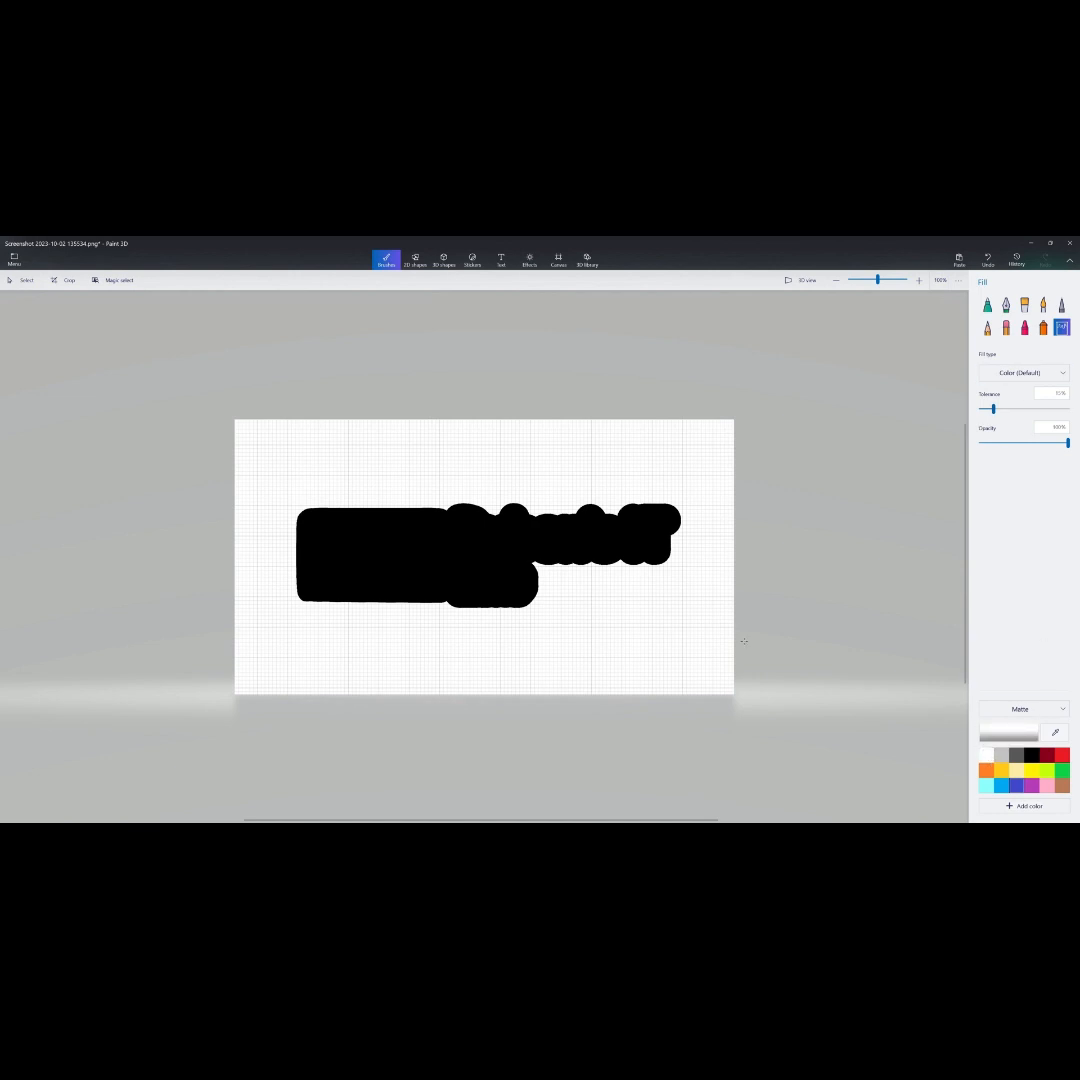
pyautogui.click(710, 596)
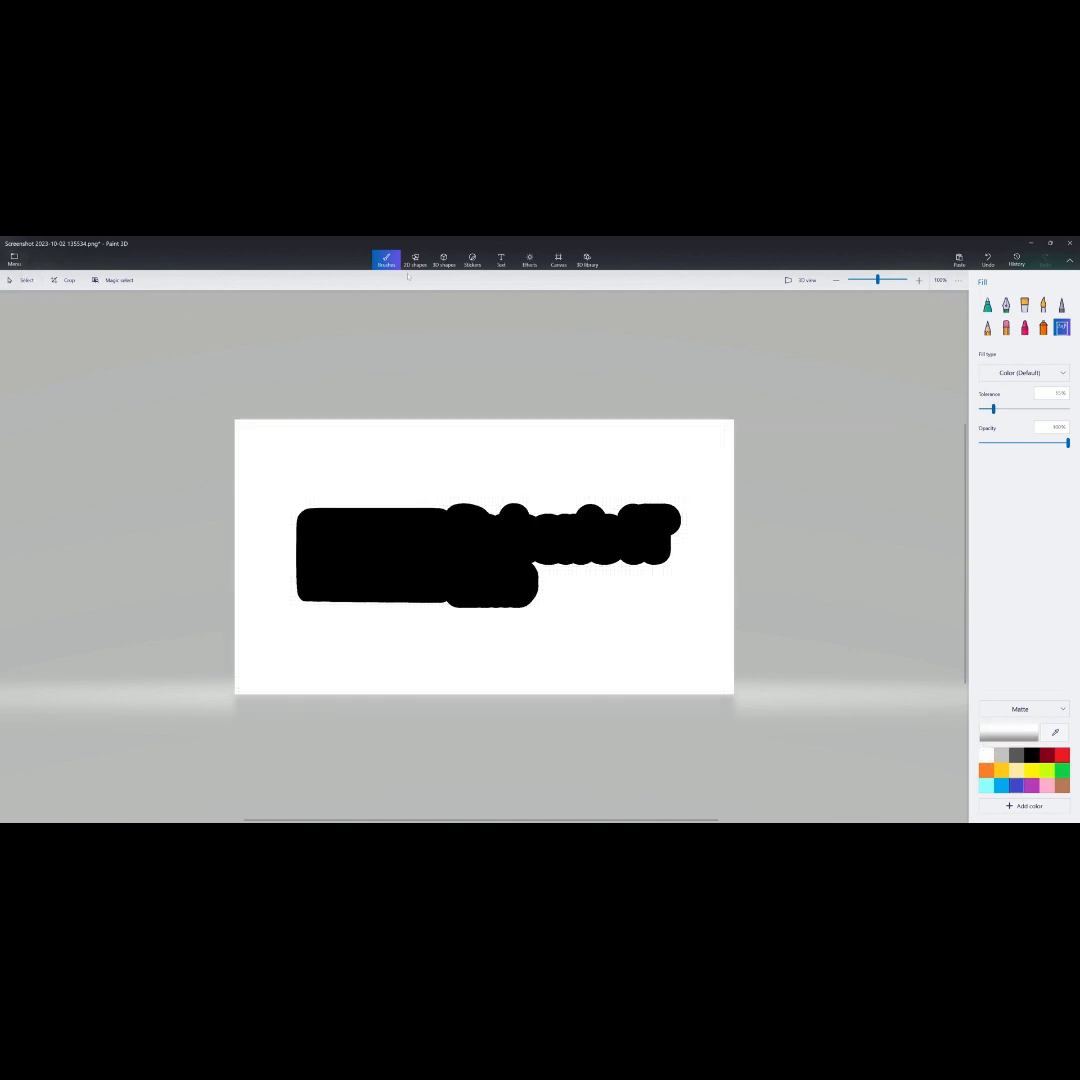
pyautogui.click(14, 258)
pyautogui.click(46, 345)
pyautogui.click(1069, 243)
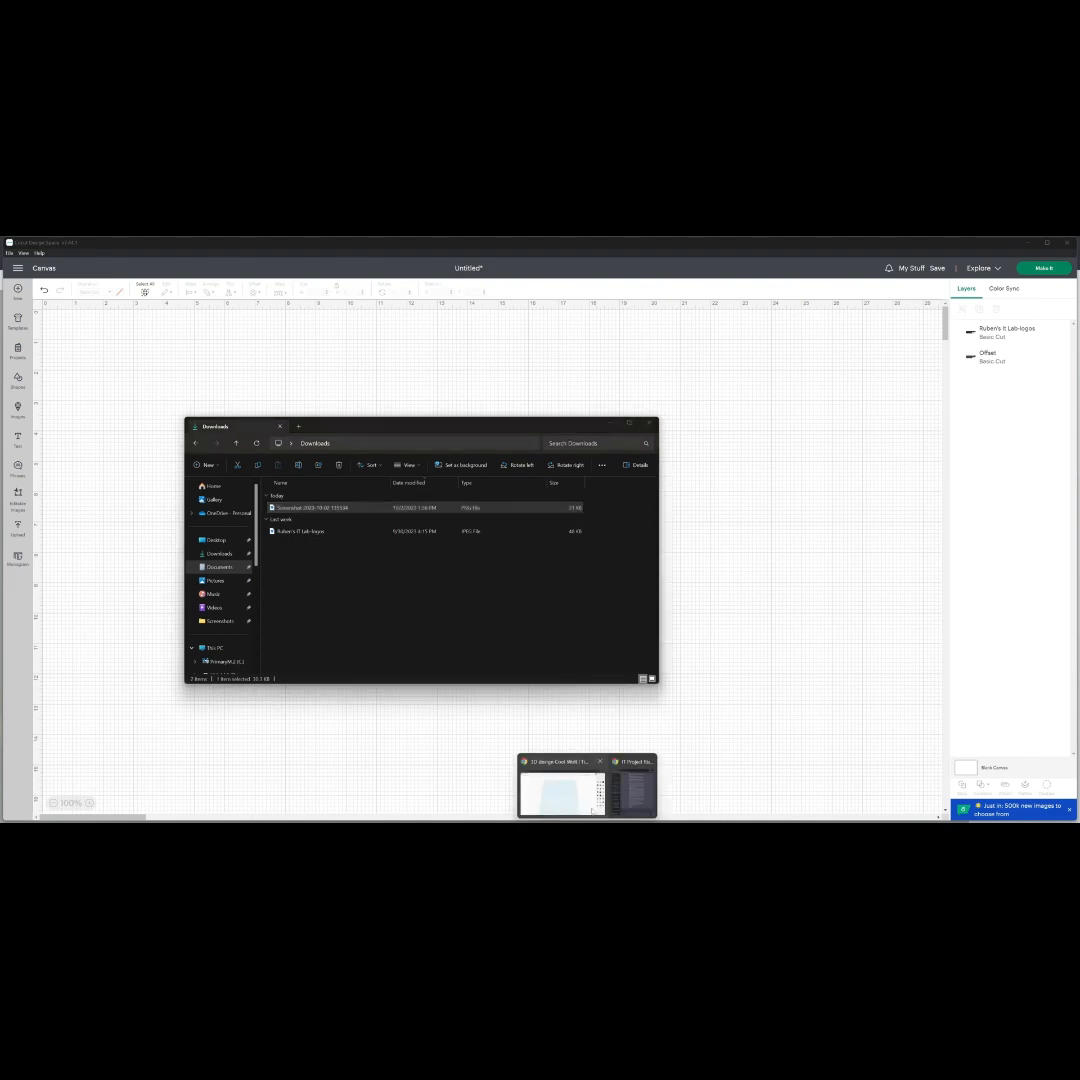
# - Switch to Convertio in the browser and convert Screenshot 2023-10-02 135534.png to SVG
pyautogui.click(590, 792)
pyautogui.click(160, 243)
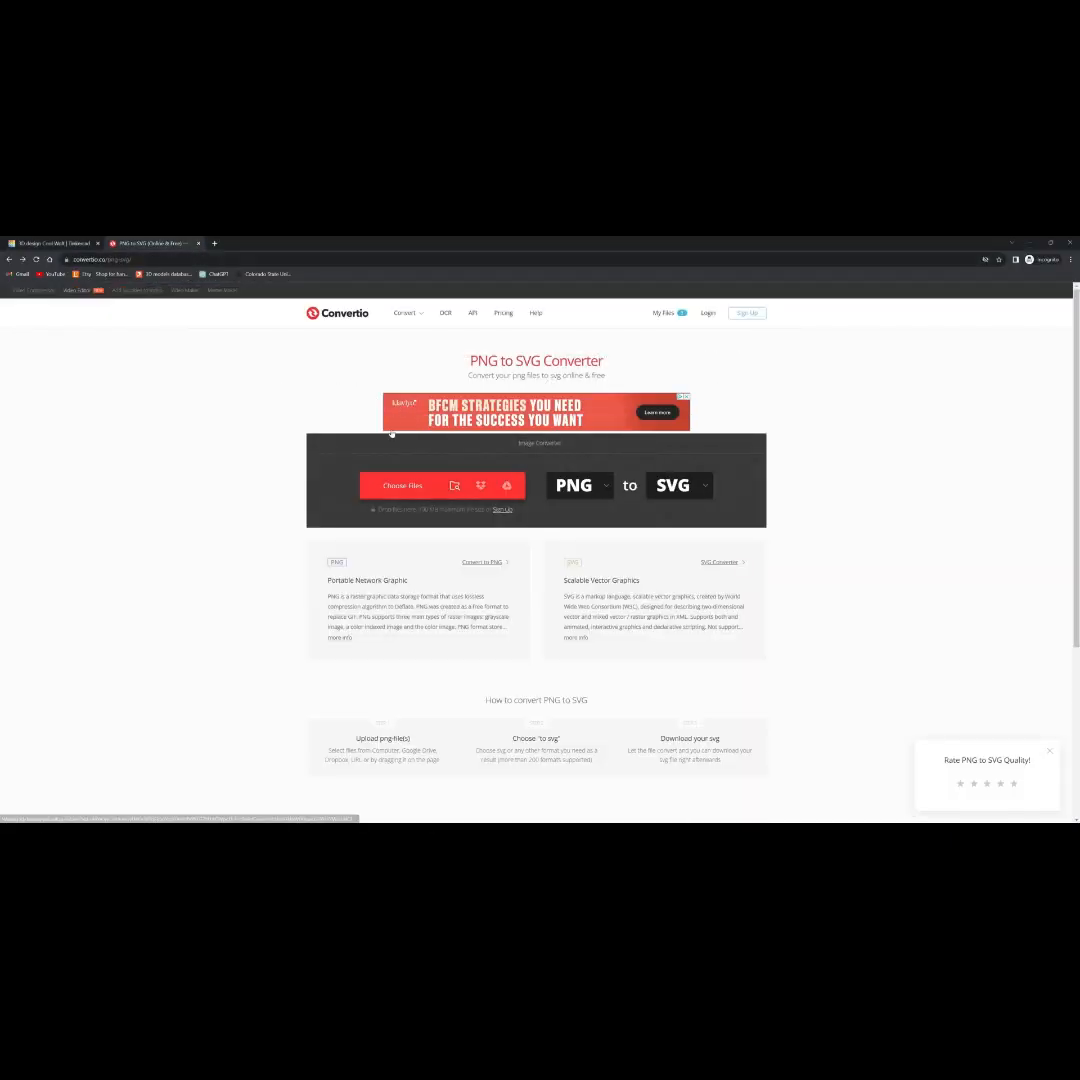
pyautogui.click(388, 485)
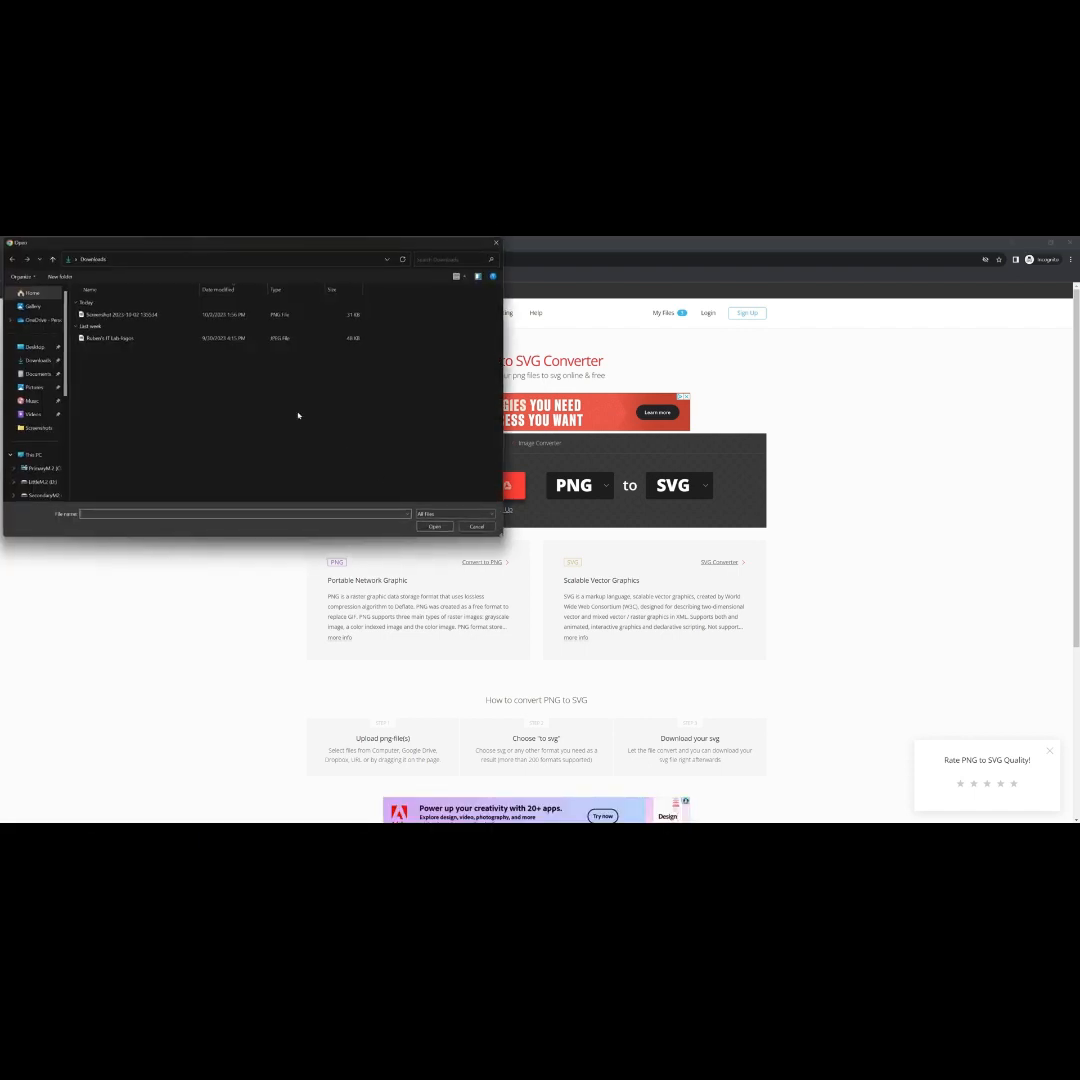
pyautogui.doubleClick(130, 313)
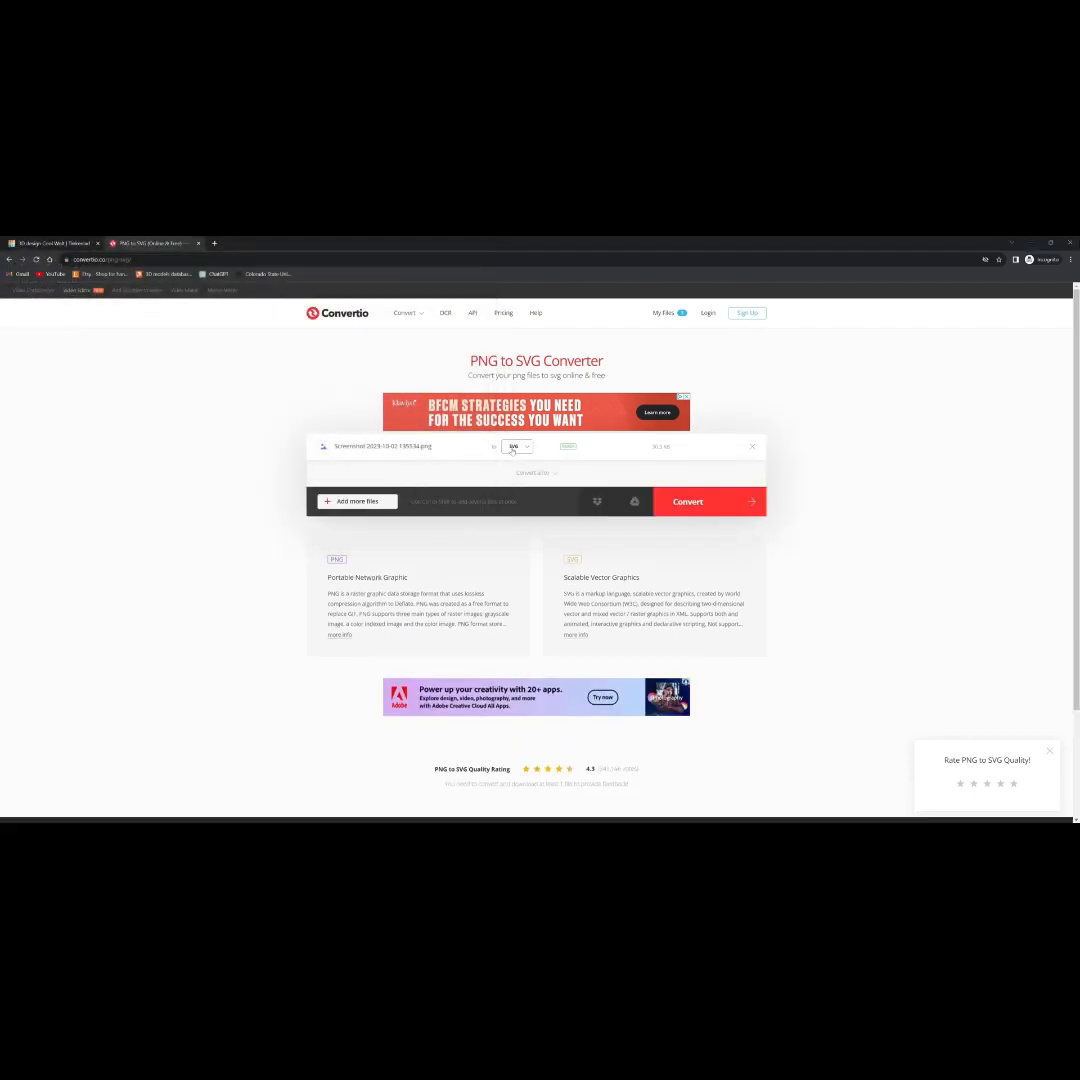
pyautogui.click(703, 504)
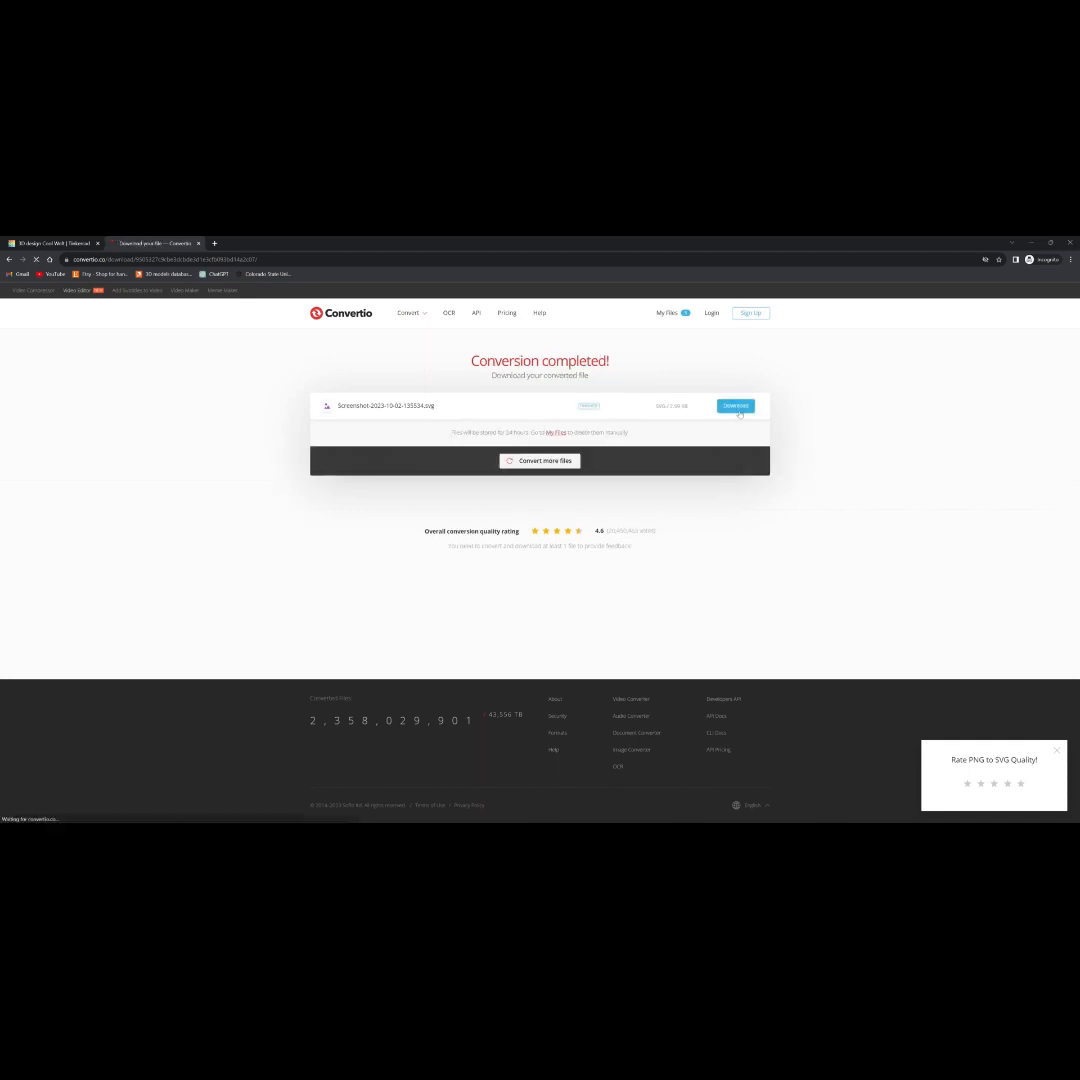
# - Download the converted SVG file into the Downloads folder
pyautogui.click(737, 408)
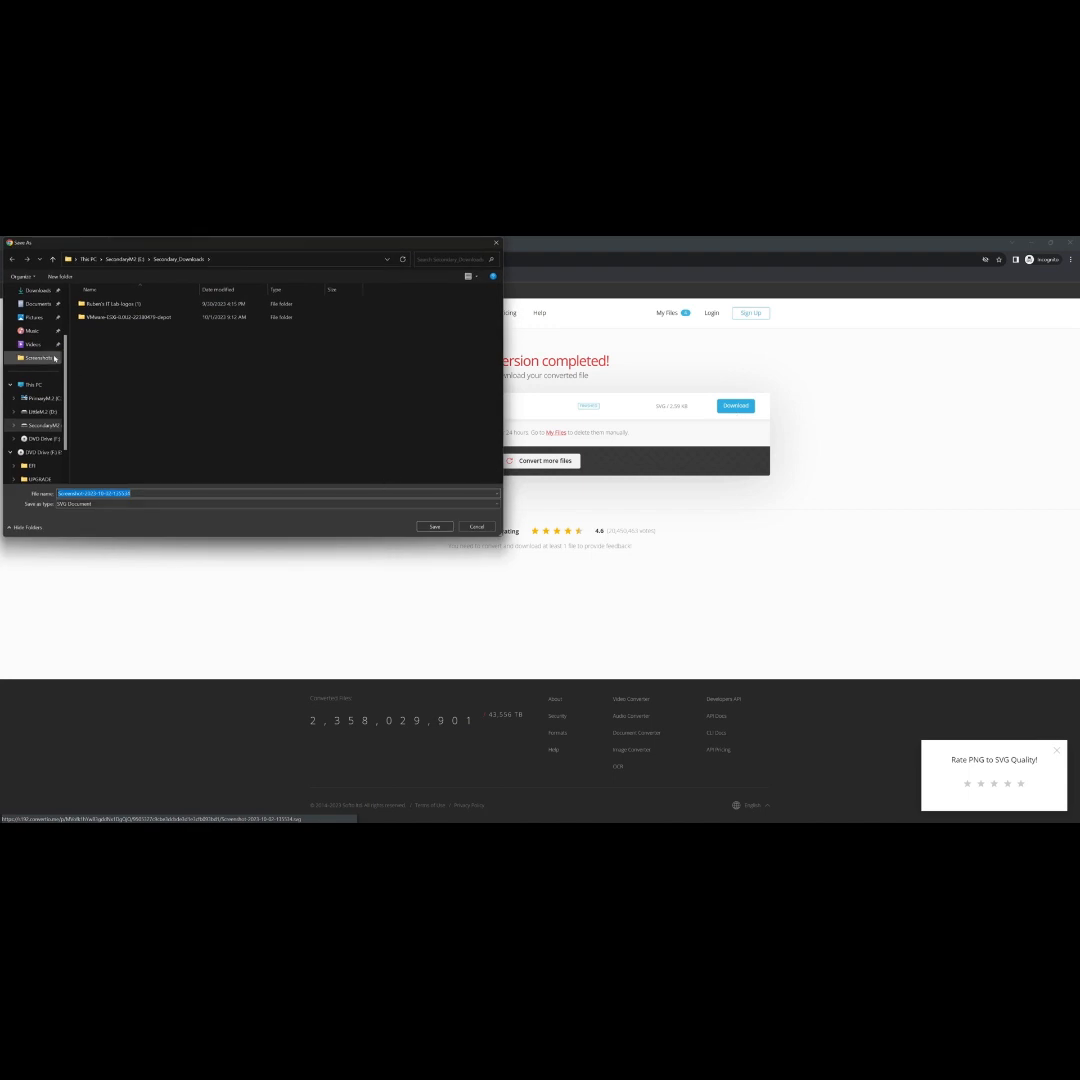
pyautogui.click(44, 291)
pyautogui.click(422, 529)
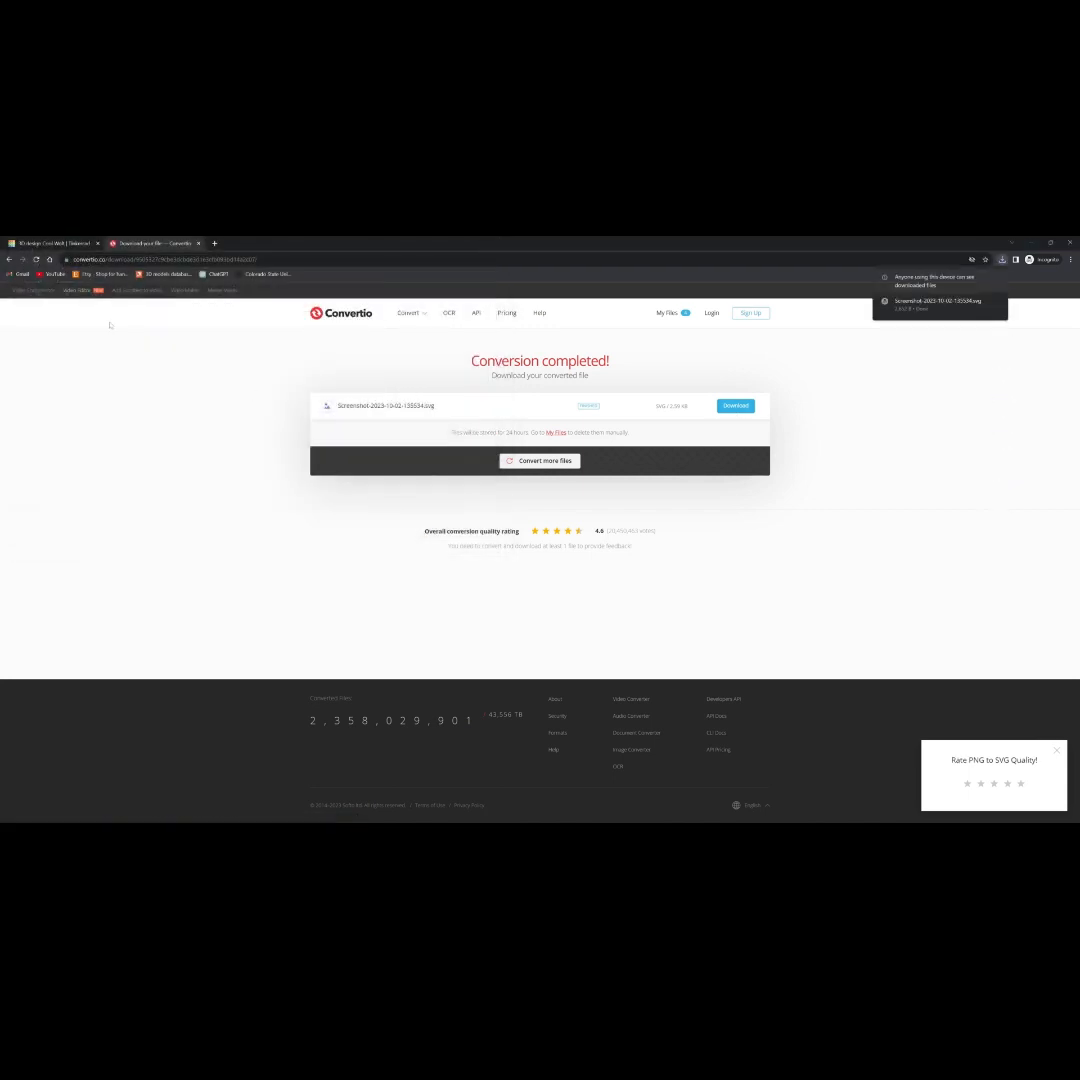
# - Switch to Tinkercad and try to import Screenshot-2023-10-02-135534.svg from Downloads, centred on the art
pyautogui.click(47, 242)
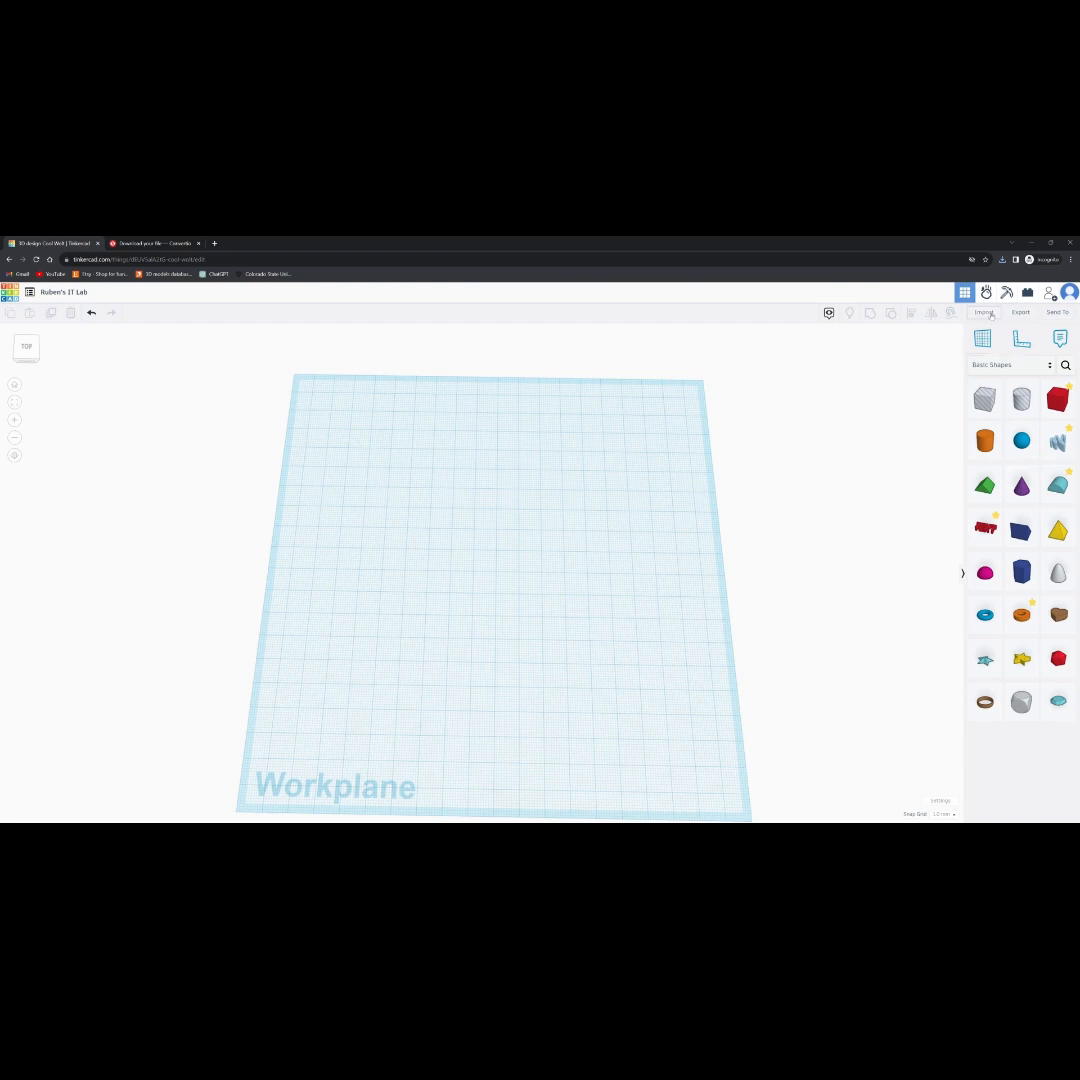
pyautogui.click(984, 312)
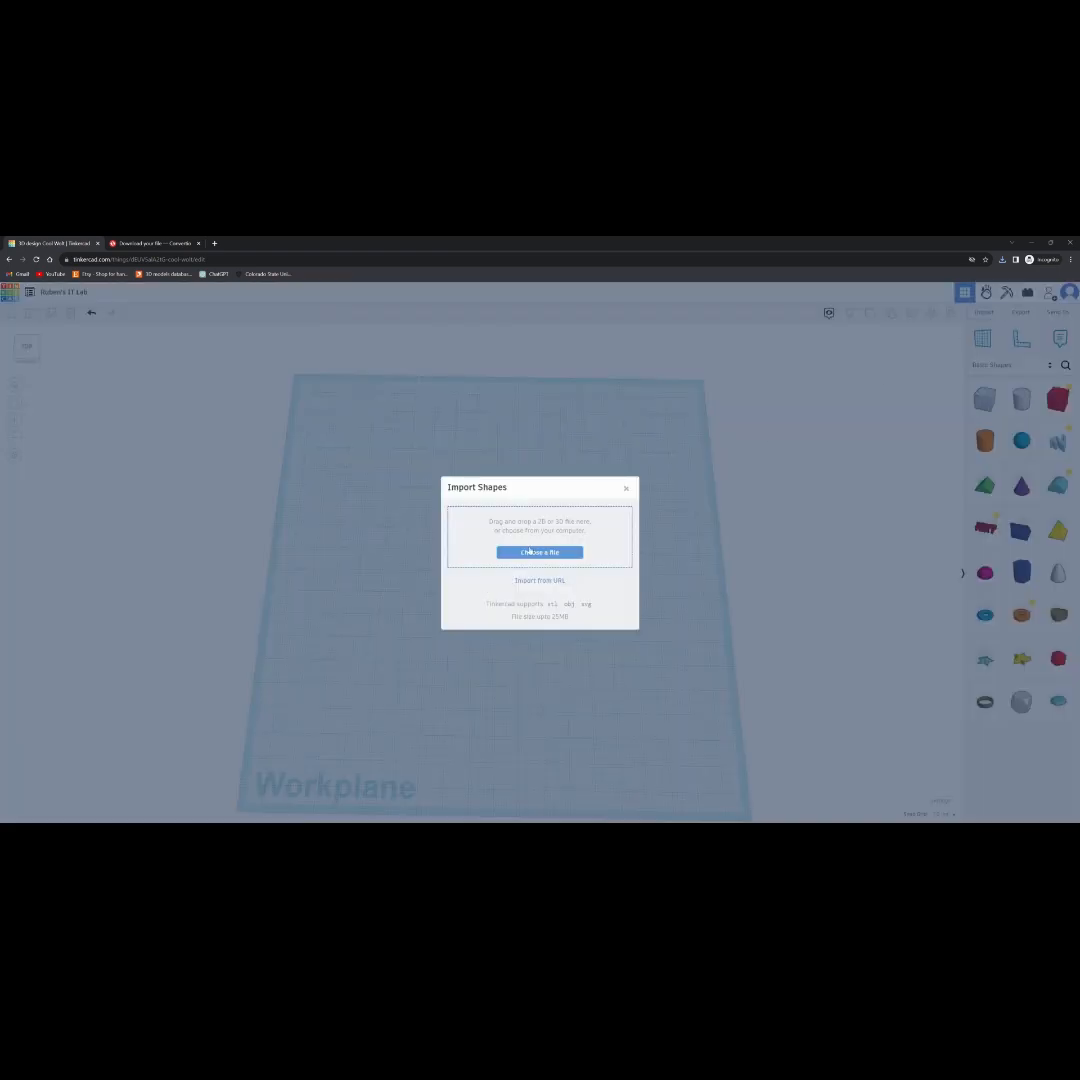
pyautogui.click(530, 551)
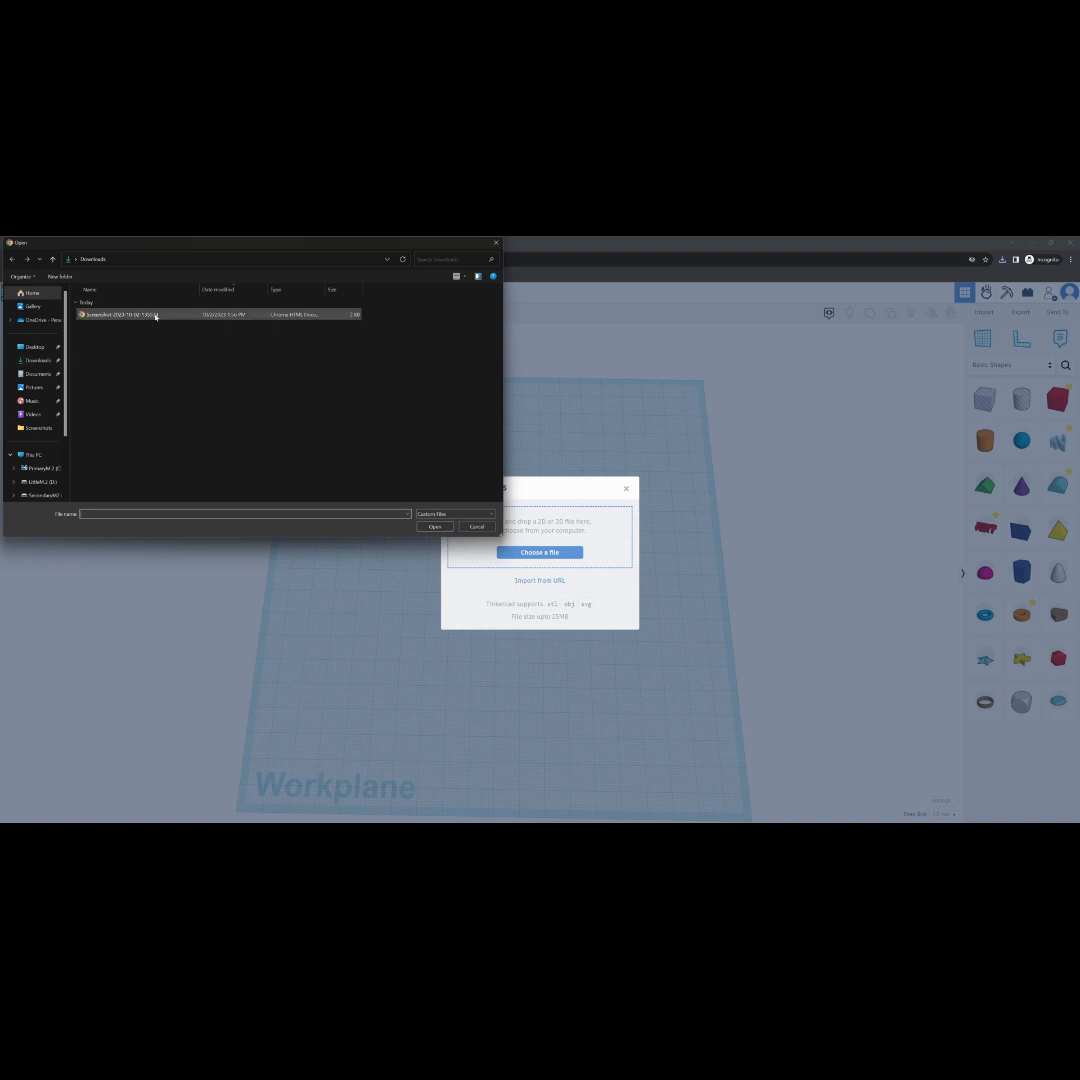
pyautogui.doubleClick(326, 316)
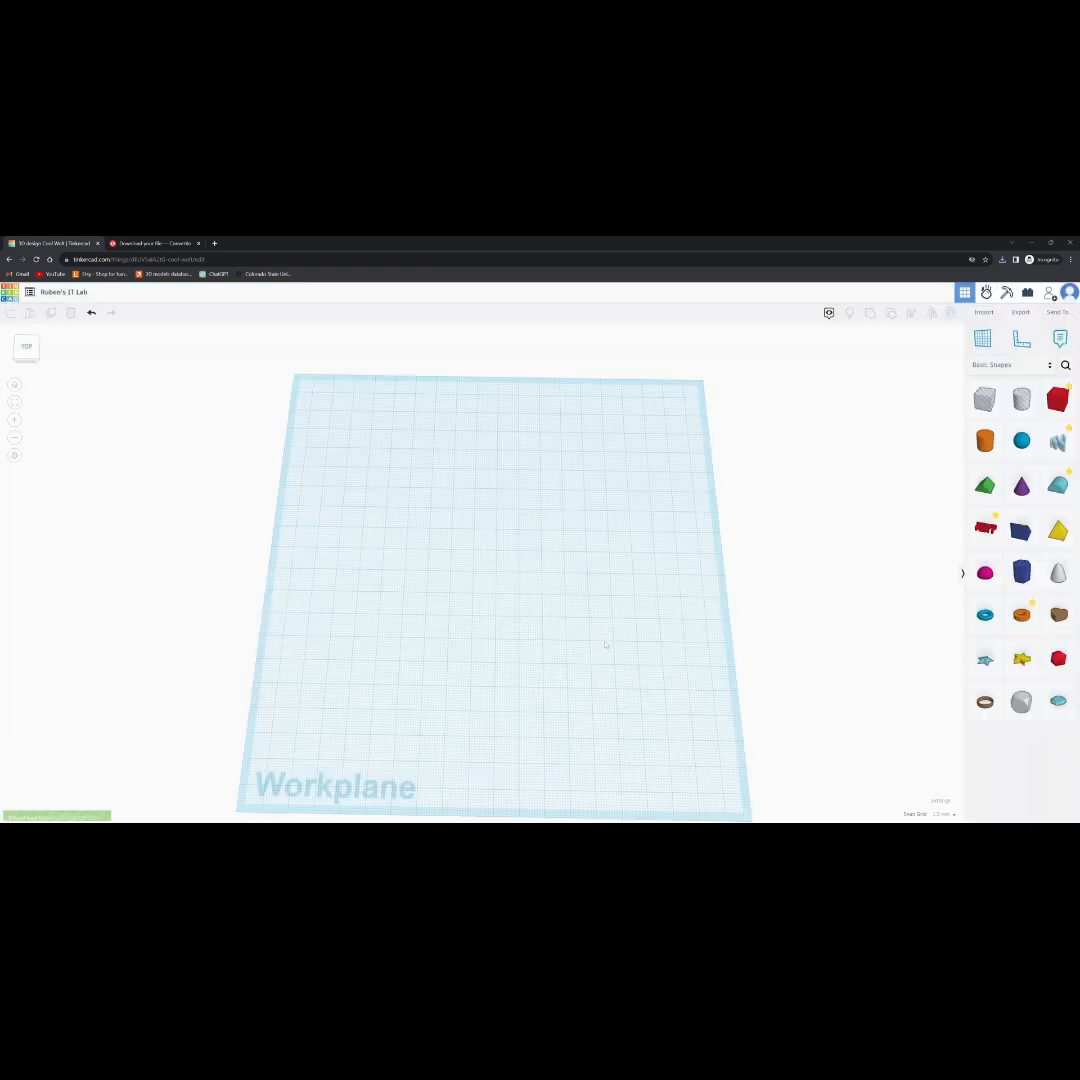
pyautogui.click(595, 664)
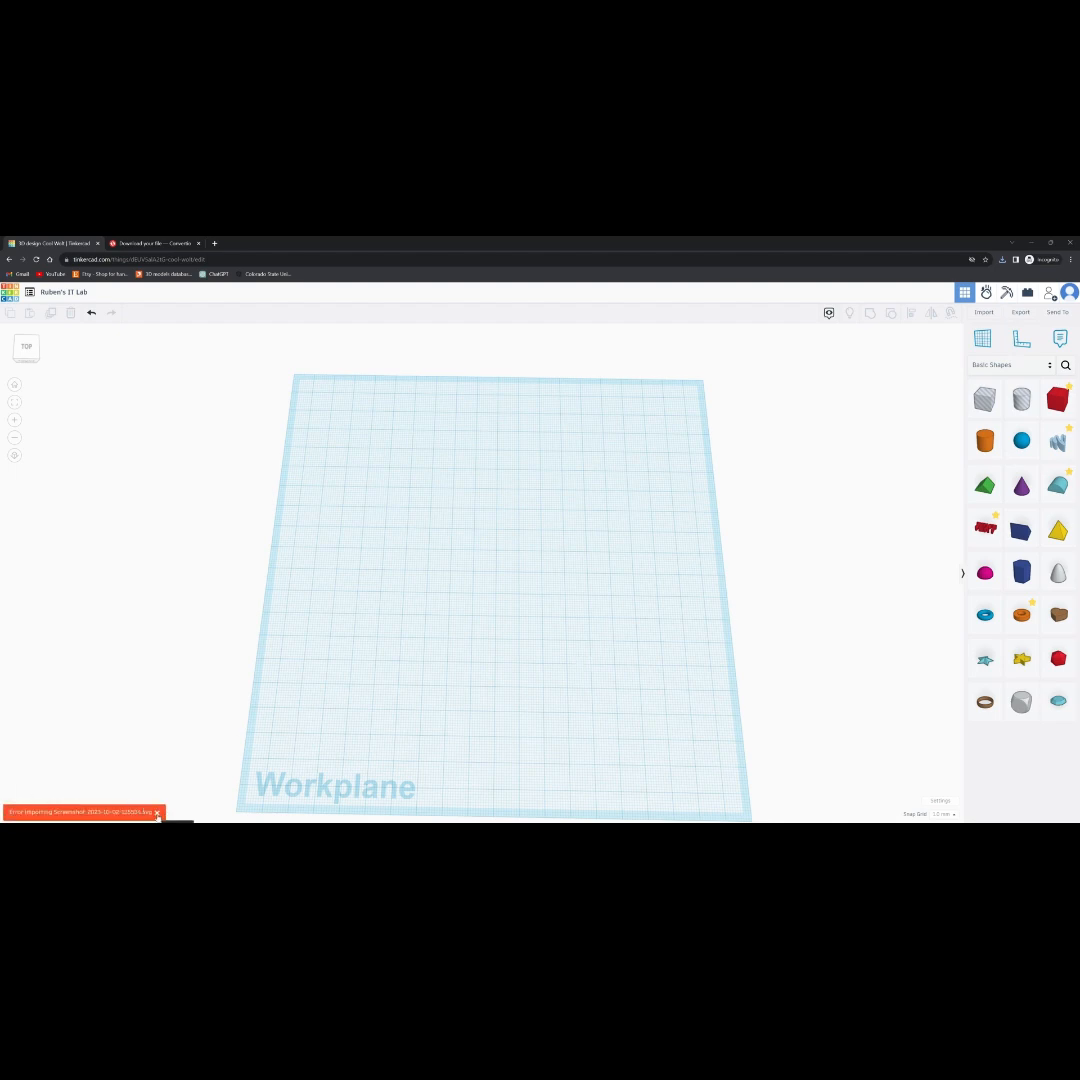
# - Import Screenshot-2023-10-02-135534.svg from Downloads again, centred on the art and scaled down to fit the workplane
pyautogui.click(158, 813)
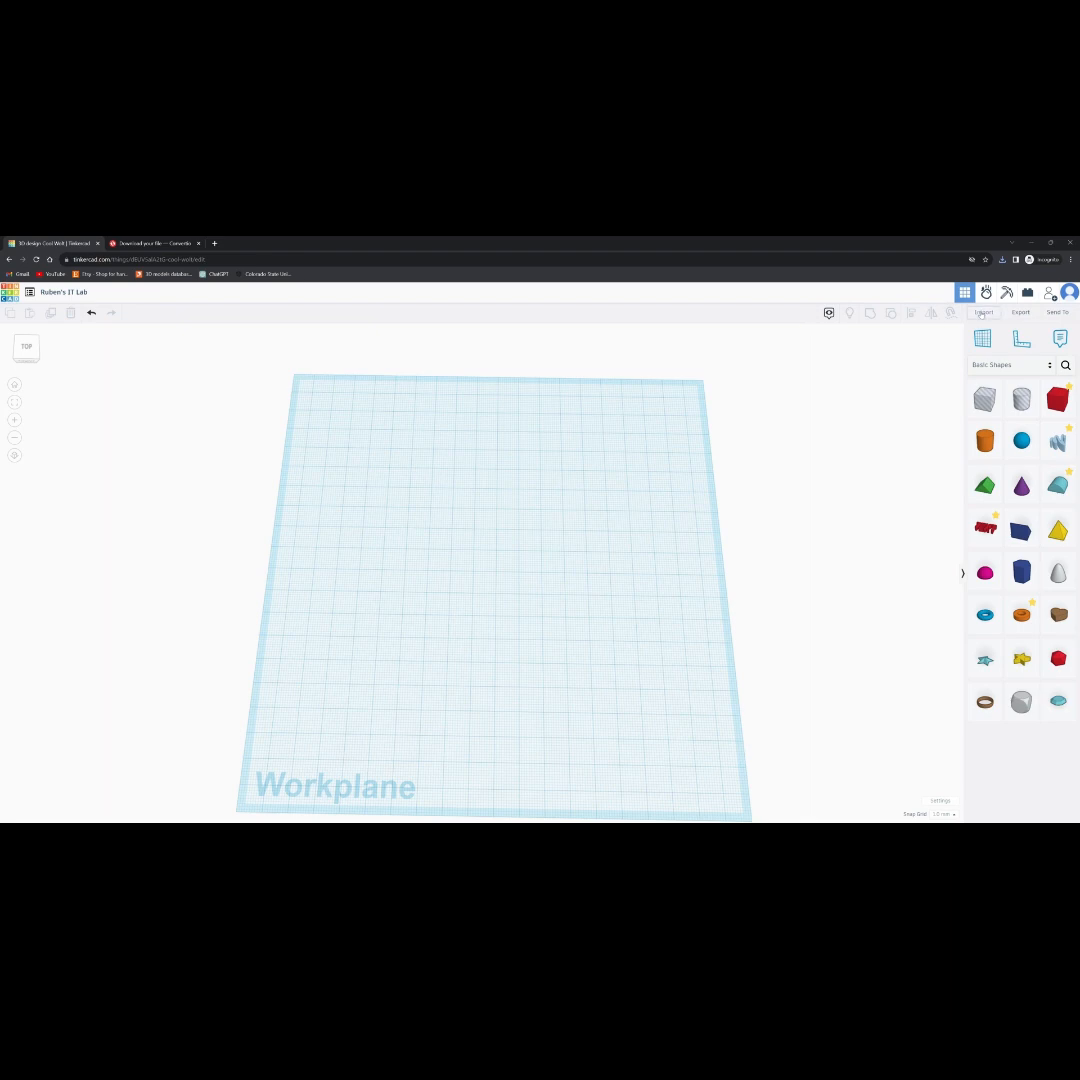
pyautogui.click(984, 314)
pyautogui.click(579, 553)
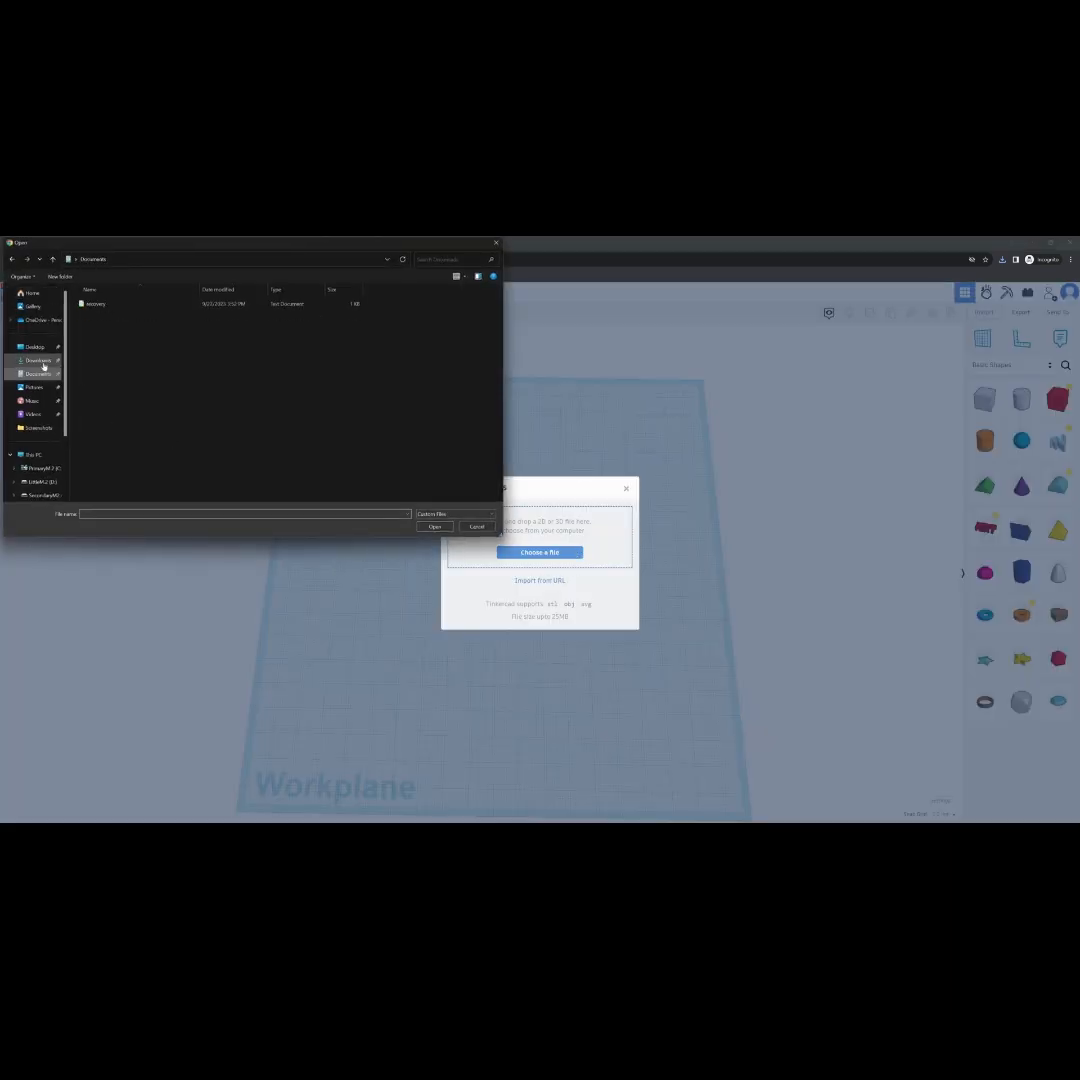
pyautogui.doubleClick(139, 317)
pyautogui.click(521, 568)
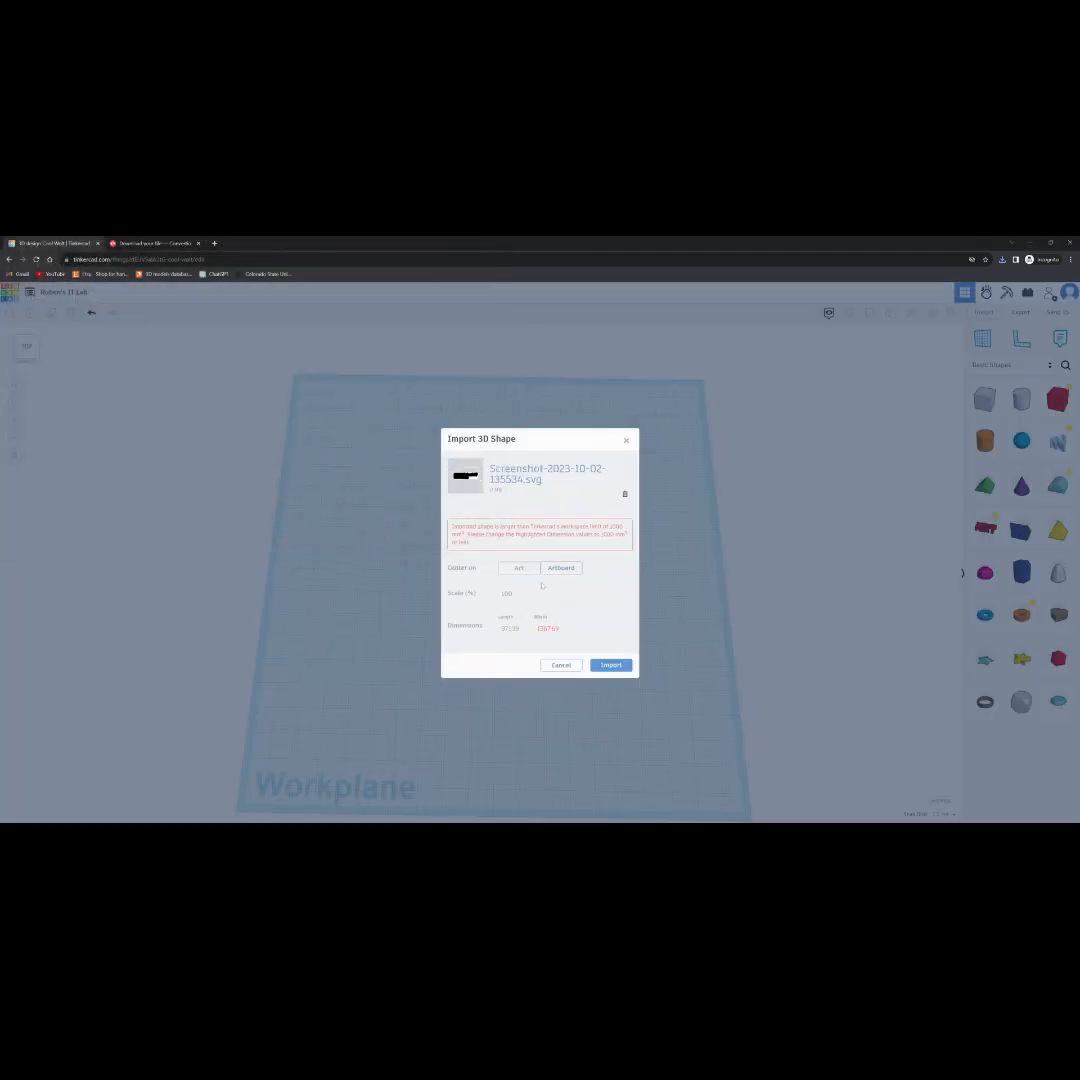
pyautogui.click(544, 593)
pyautogui.press('Return')
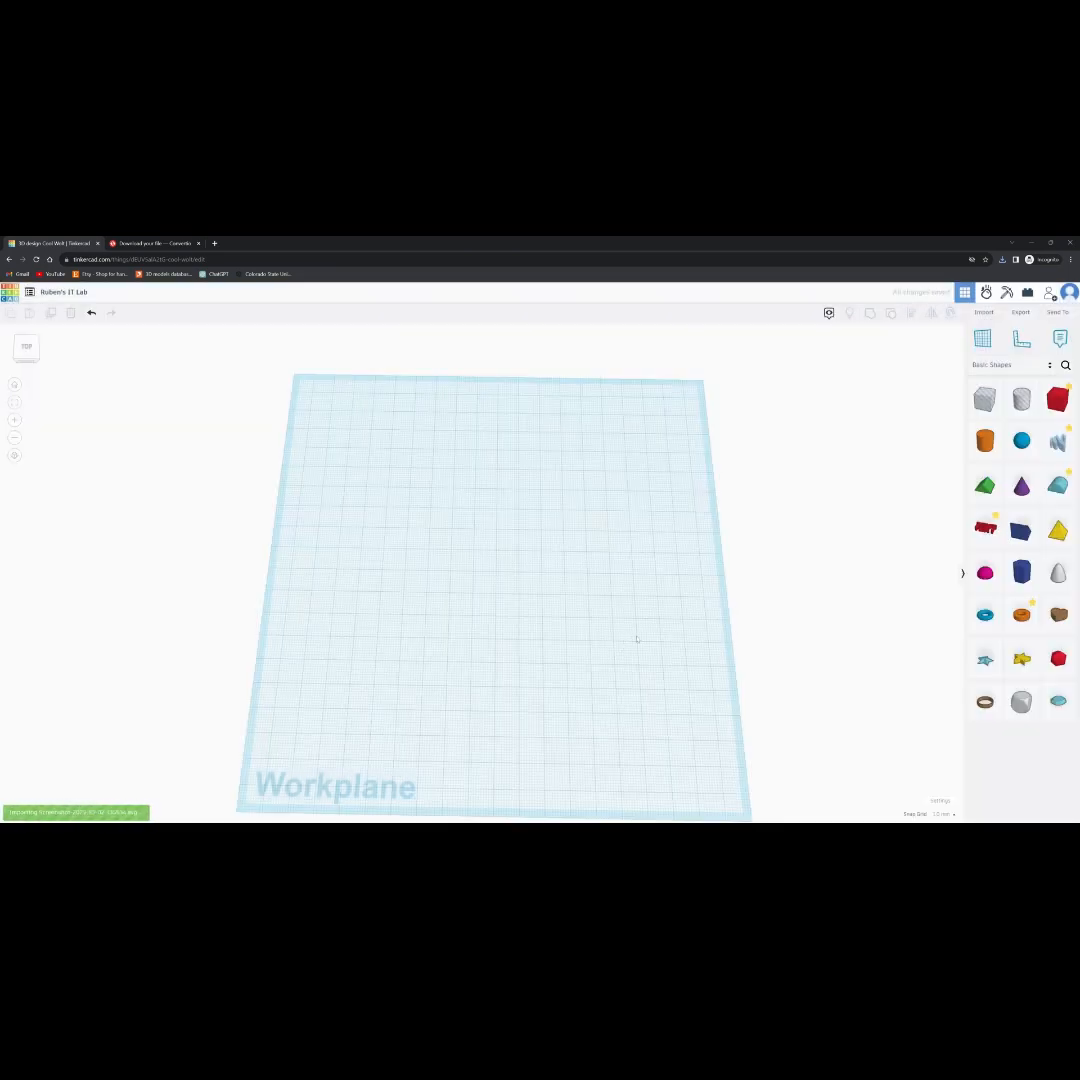
pyautogui.click(595, 576)
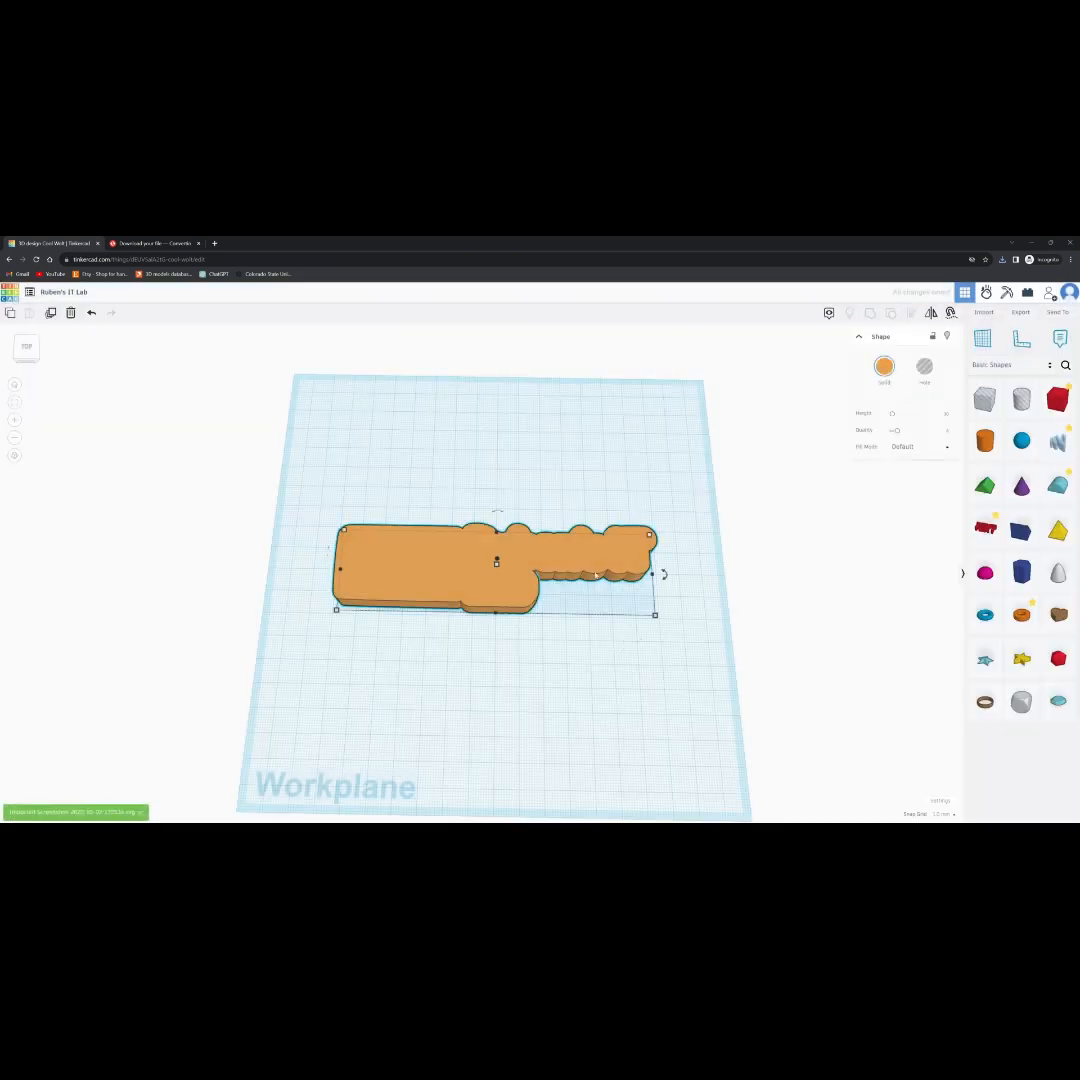
# - Change the imported silhouette's solid colour to the black preset and deselect the shape
pyautogui.click(884, 366)
pyautogui.click(846, 412)
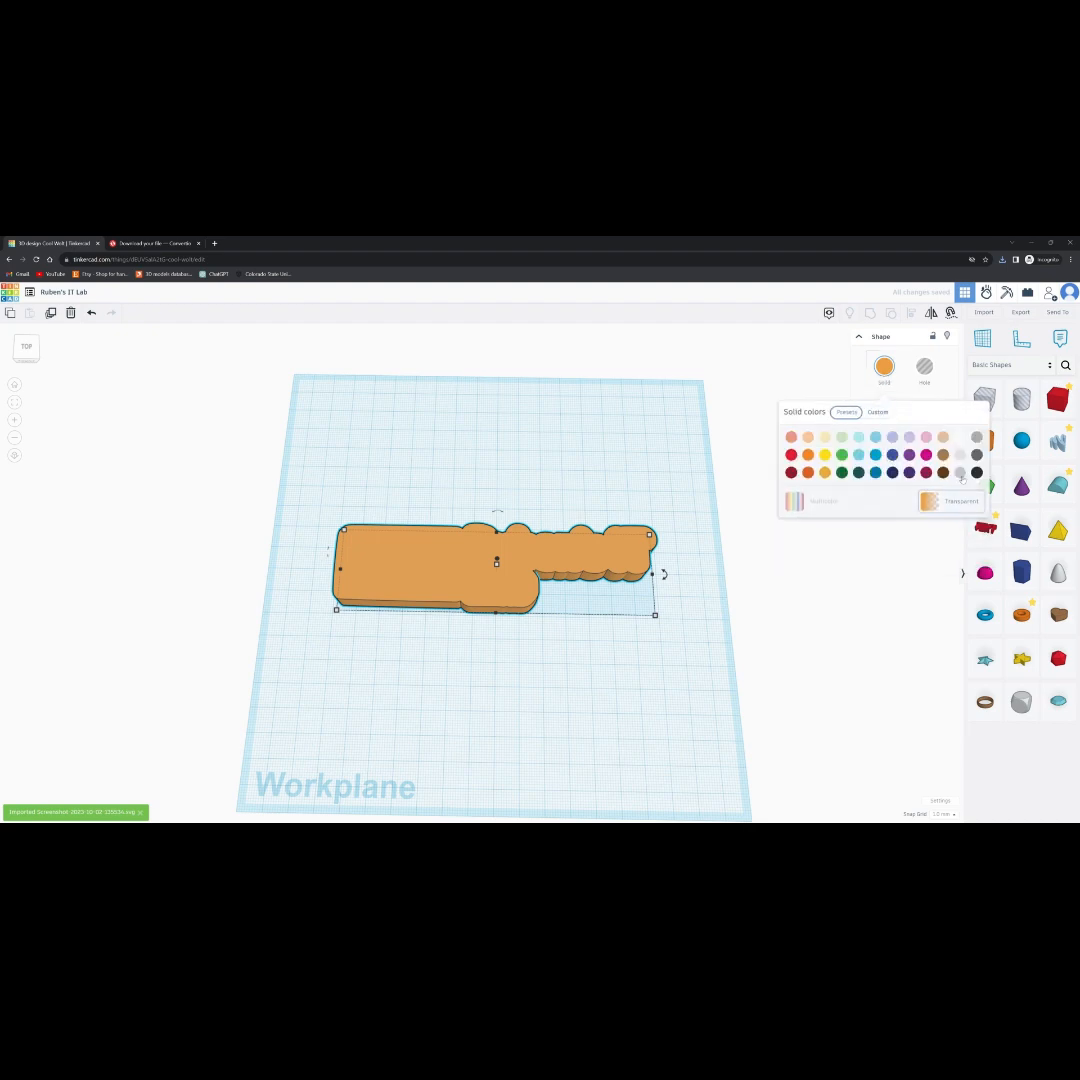
pyautogui.click(977, 473)
pyautogui.click(640, 615)
# - Inspect the black silhouette up close, and review the export formats available for the design without exporting
pyautogui.moveTo(640, 615); pyautogui.dragTo(586, 624, button='right')
pyautogui.scroll(1, 565, 590)
pyautogui.moveTo(513, 603); pyautogui.dragTo(574, 656, button='right')
pyautogui.click(1022, 313)
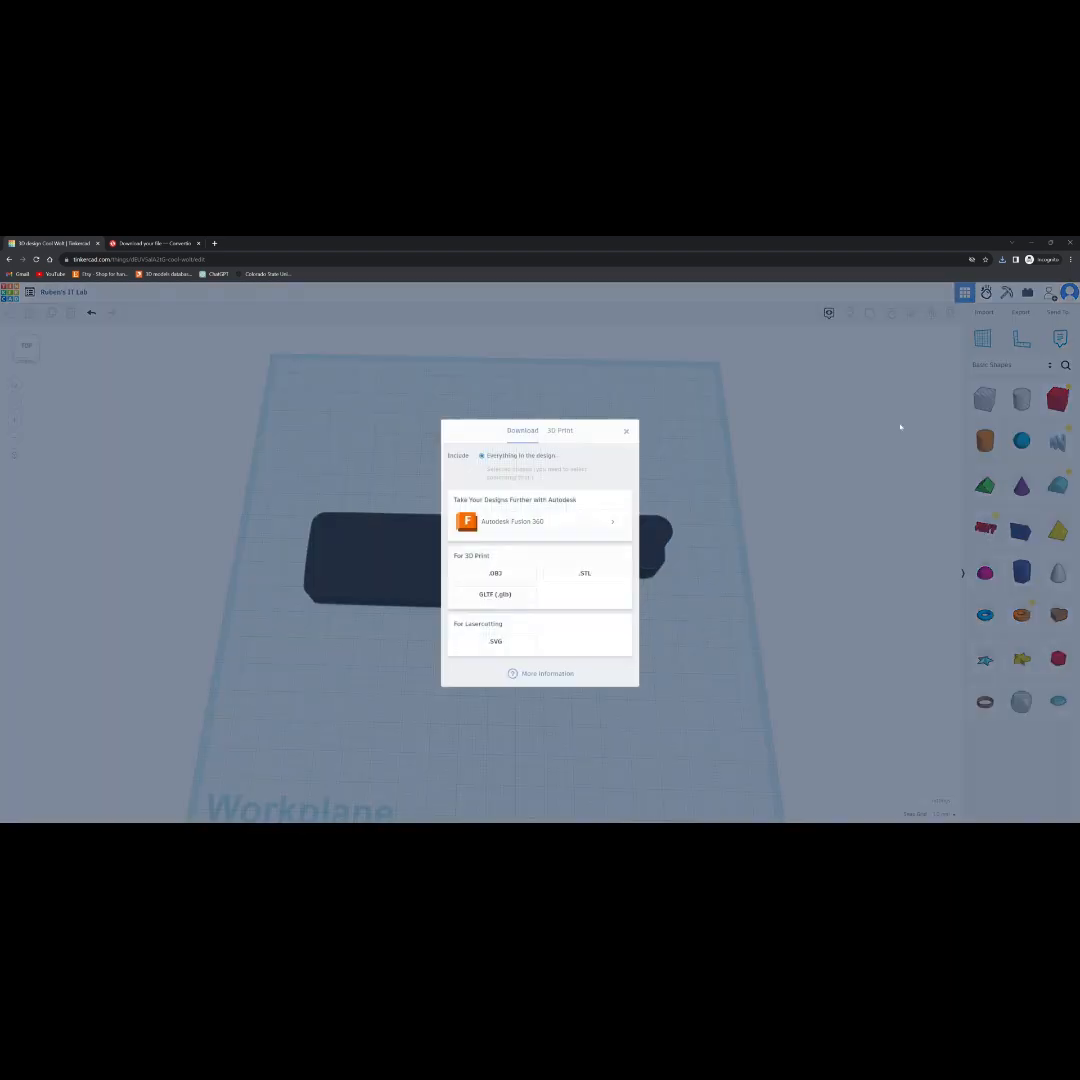
pyautogui.click(625, 433)
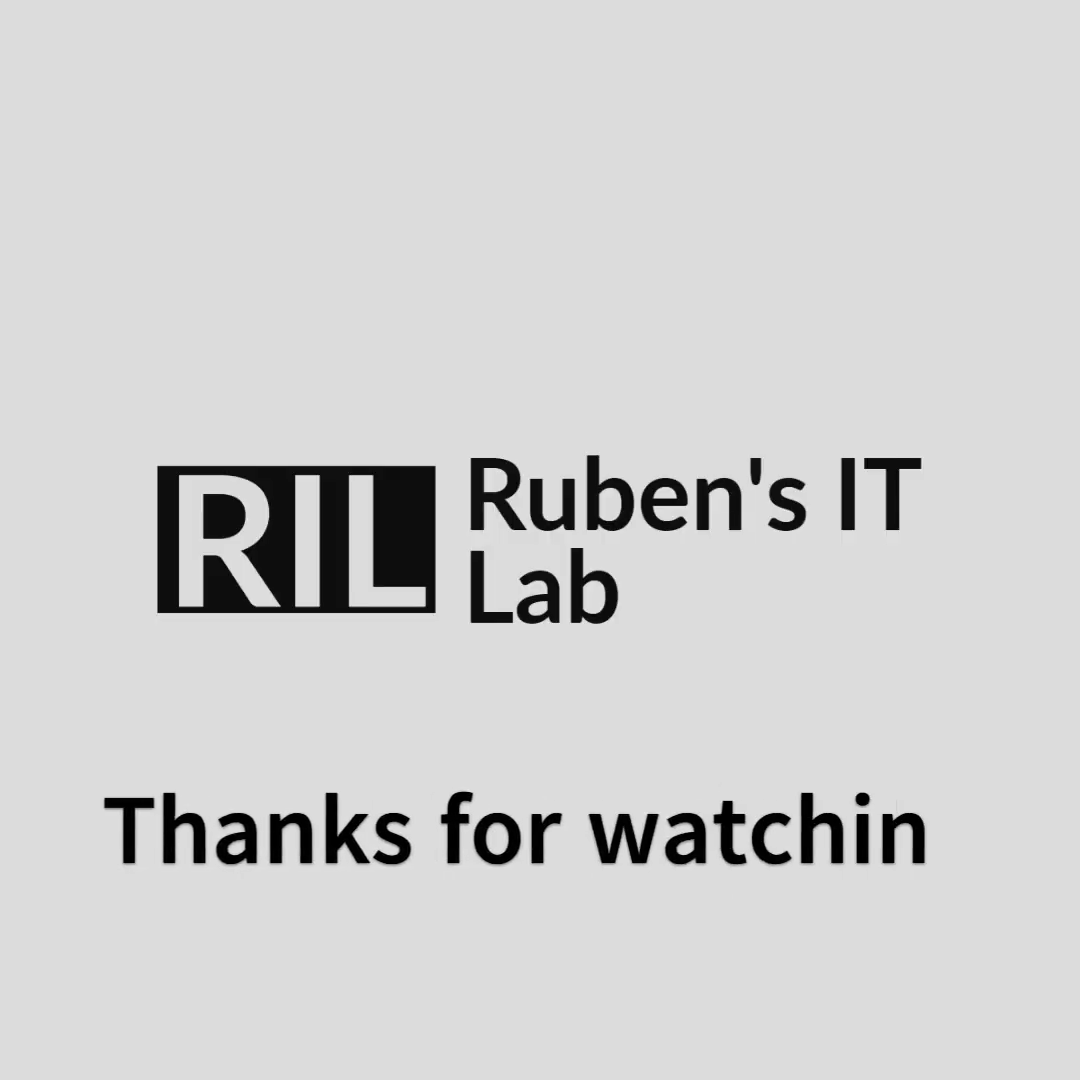